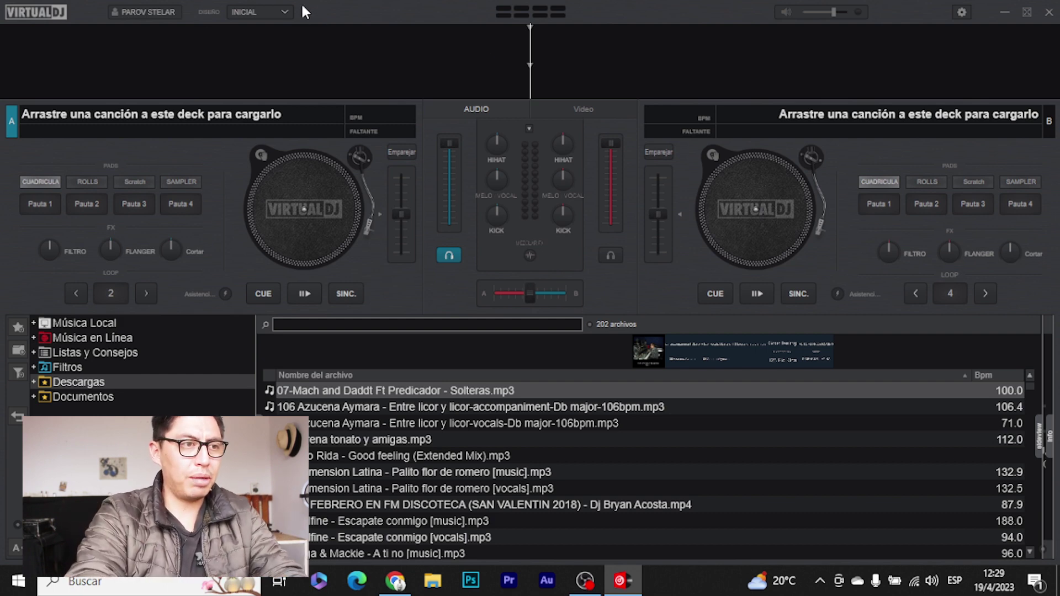
# Step: Switch the interface layout to PRO
pyautogui.click(275, 10)
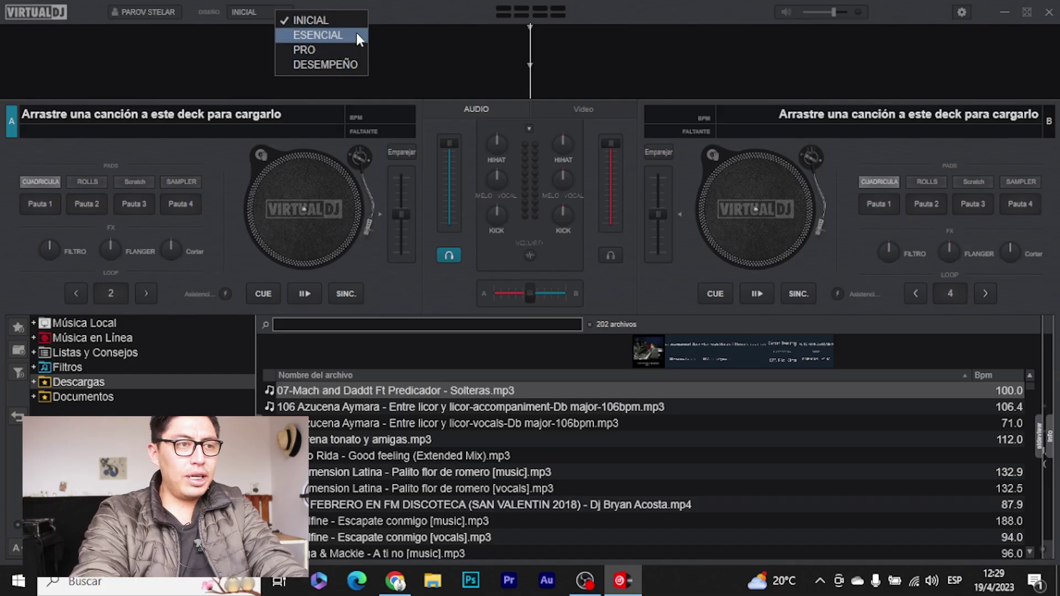
pyautogui.click(350, 50)
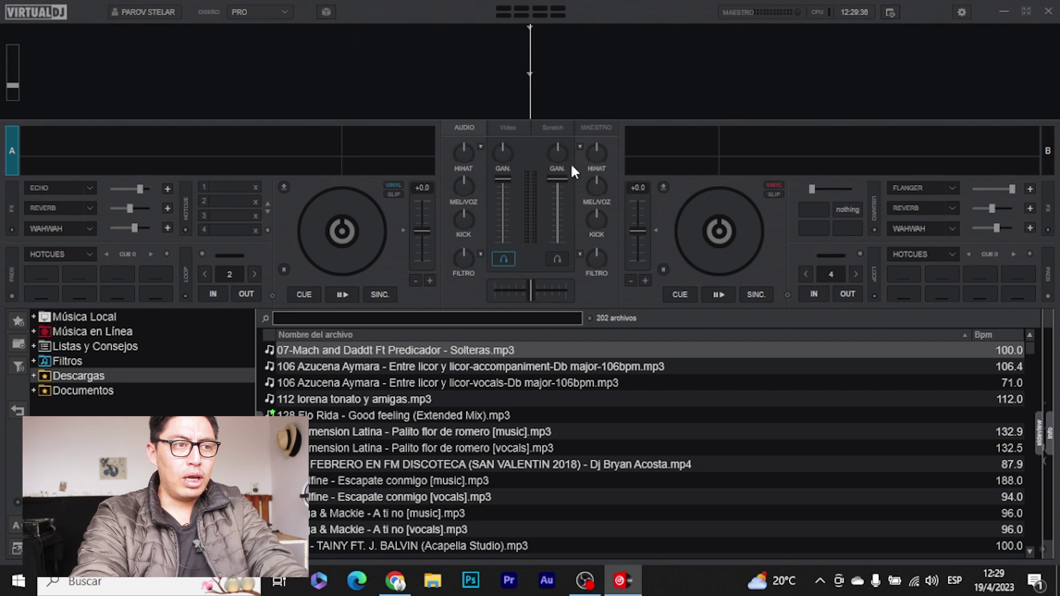
pyautogui.moveTo(590, 226)
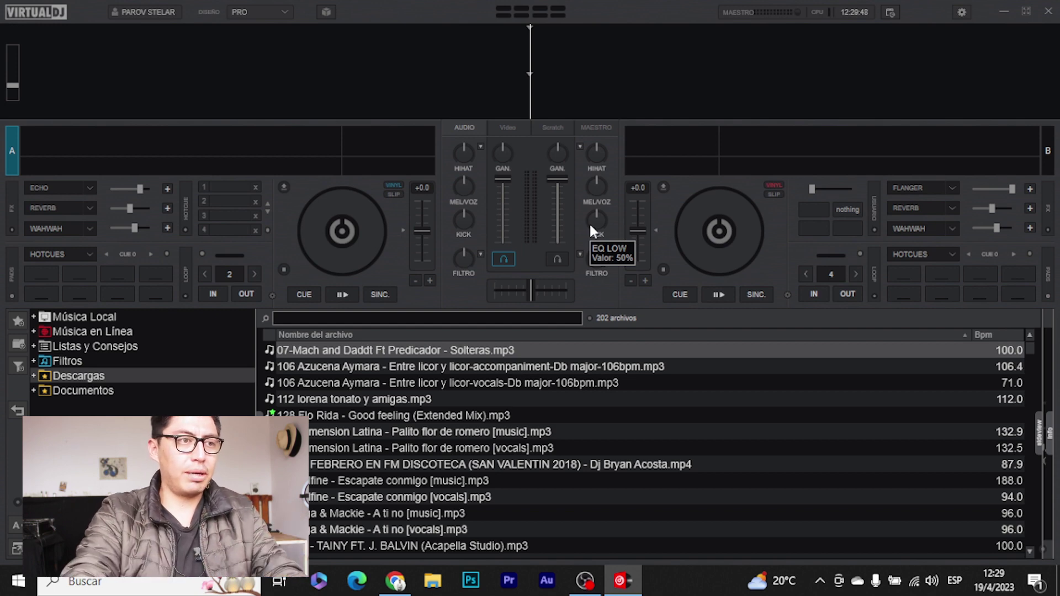
# Step: Try the DESEMPEÑO layout and return to the PRO layout
pyautogui.click(263, 11)
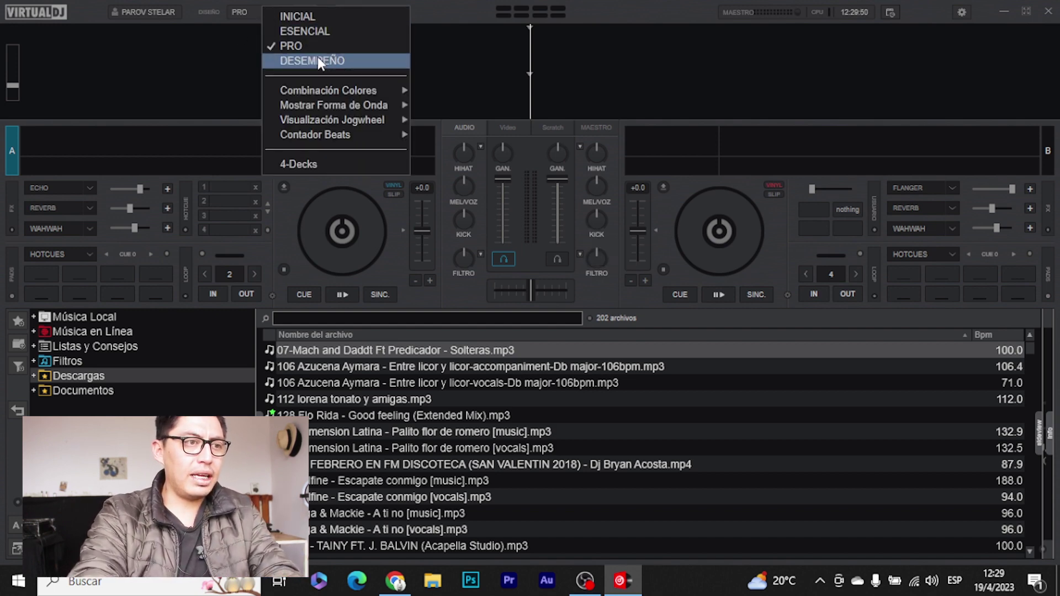
pyautogui.click(317, 59)
pyautogui.click(254, 11)
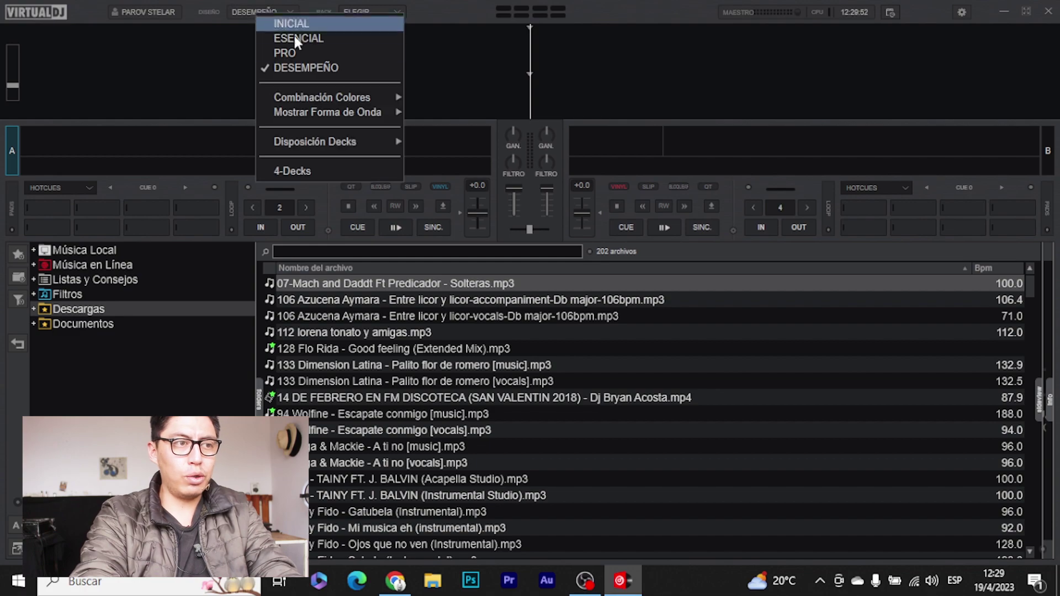
pyautogui.click(307, 55)
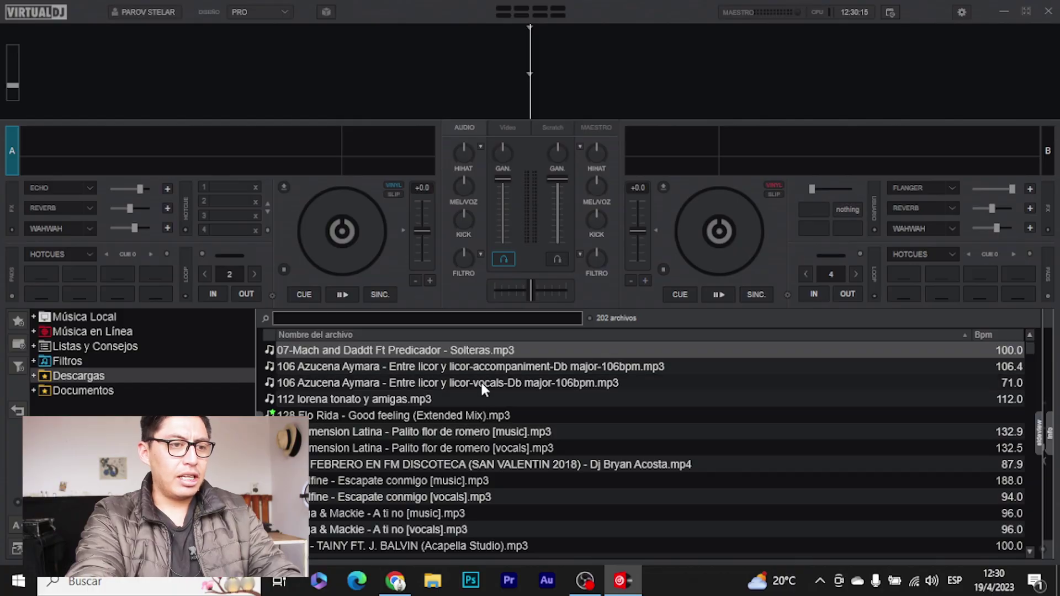
# Step: Load "07-Mach and Daddt Ft Predicador - Solteras.mp3" onto deck A
pyautogui.doubleClick(467, 354)
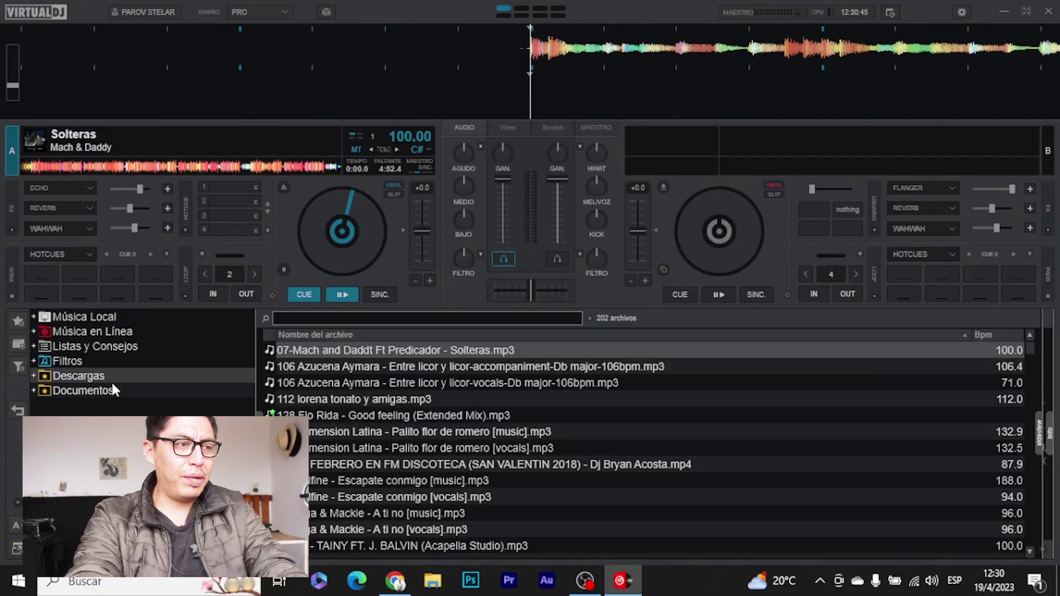
# Step: Browse Música Local from Escritorio to the REMIXES subfolder inside the MUSICATO folder
pyautogui.click(114, 389)
pyautogui.click(114, 374)
pyautogui.click(115, 373)
pyautogui.click(113, 318)
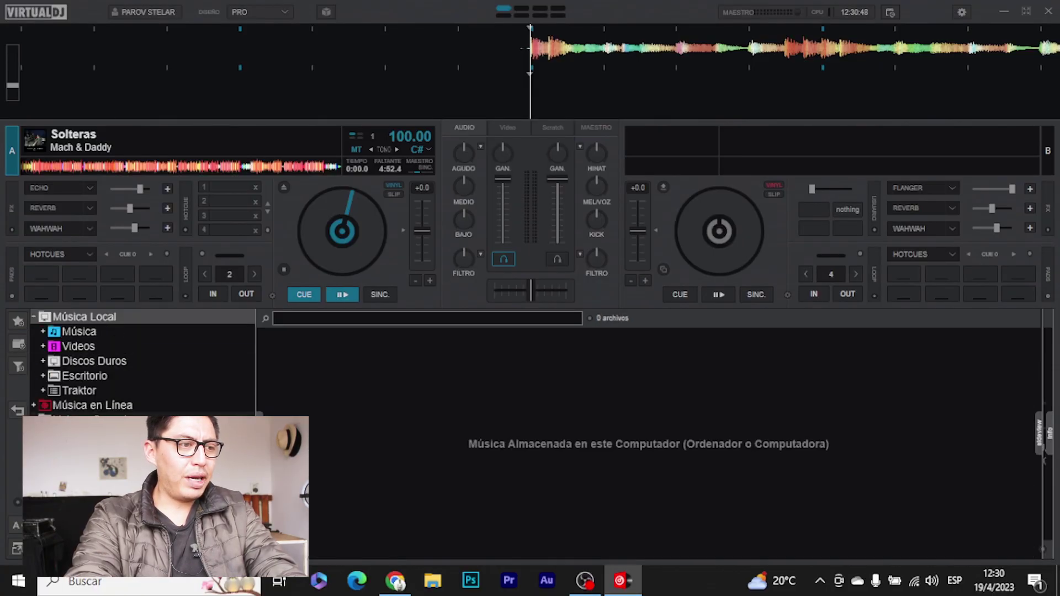
pyautogui.click(110, 362)
pyautogui.click(113, 369)
pyautogui.click(113, 373)
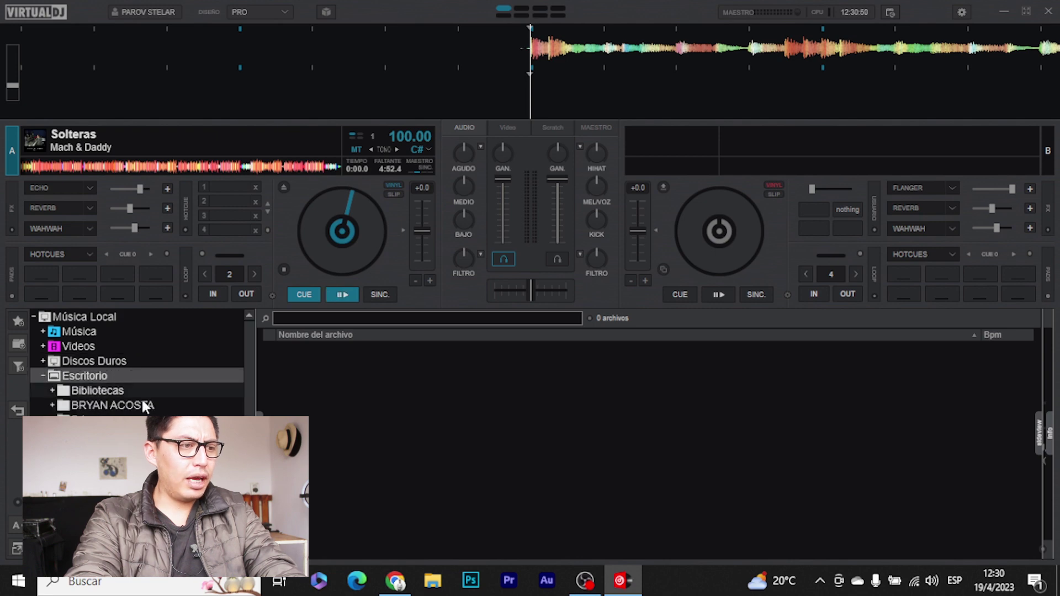
pyautogui.click(137, 377)
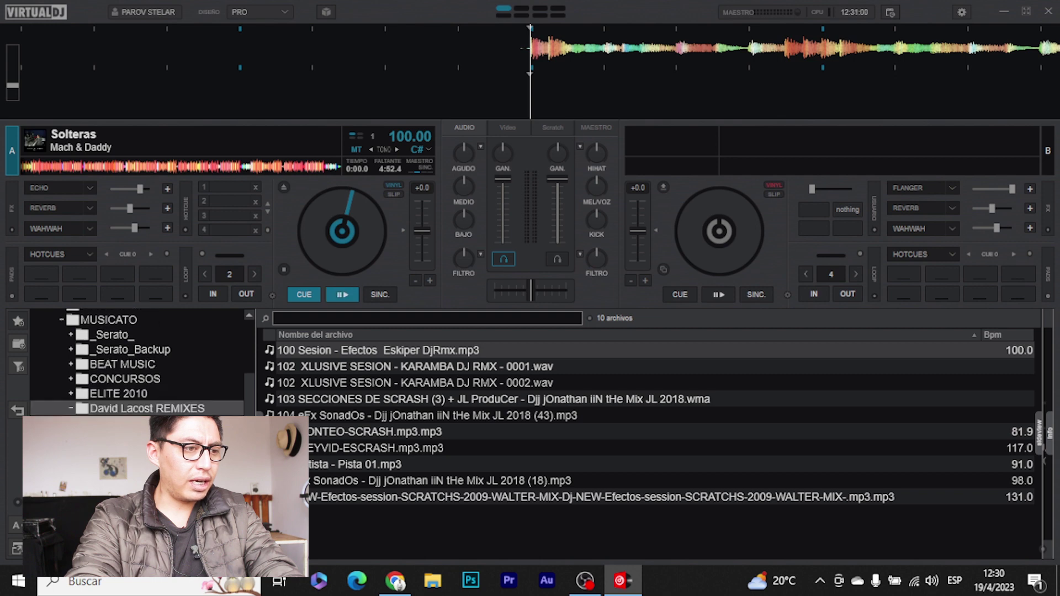
# Step: Load "102 XLUSIVE SESION - KARAMBA DJ RMX - 0001.wav" onto deck A and start playing it
pyautogui.moveTo(331, 366); pyautogui.dragTo(279, 239)
pyautogui.press('space')
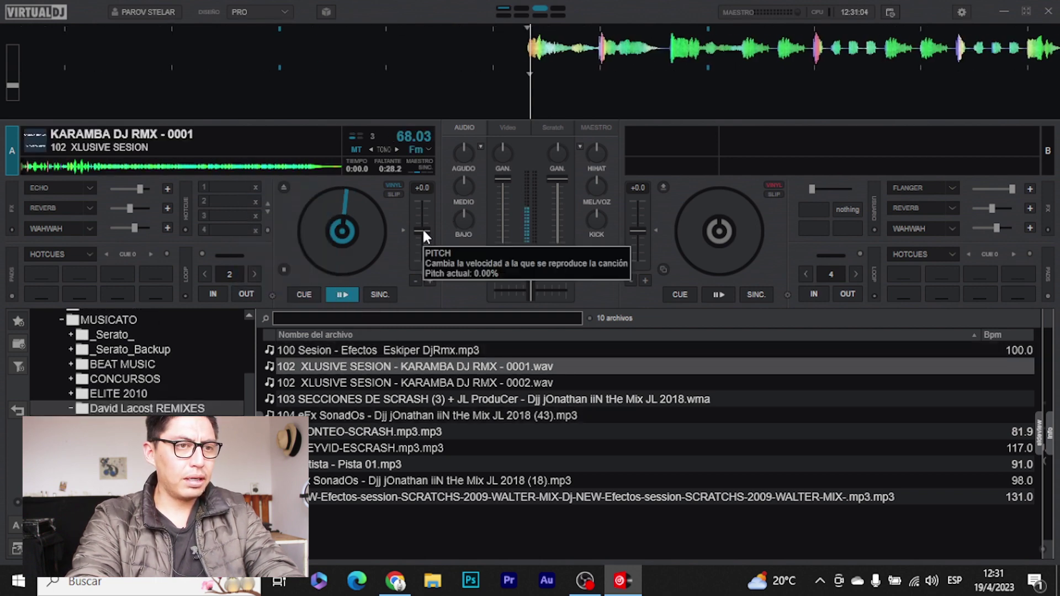
# Step: Raise the system volume and resume playback on deck A
pyautogui.press('XF86AudioRaiseVolume')
pyautogui.press('XF86AudioRaiseVolume')
pyautogui.press('XF86AudioRaiseVolume')
pyautogui.press('XF86AudioRaiseVolume')
pyautogui.press('XF86AudioRaiseVolume')
pyautogui.press('XF86AudioRaiseVolume')
pyautogui.press('XF86AudioRaiseVolume')
pyautogui.press('XF86AudioRaiseVolume')
pyautogui.press('XF86AudioRaiseVolume')
pyautogui.press('XF86AudioRaiseVolume')
pyautogui.press('XF86AudioRaiseVolume')
pyautogui.press('XF86AudioRaiseVolume')
pyautogui.press('XF86AudioRaiseVolume')
pyautogui.press('XF86AudioRaiseVolume')
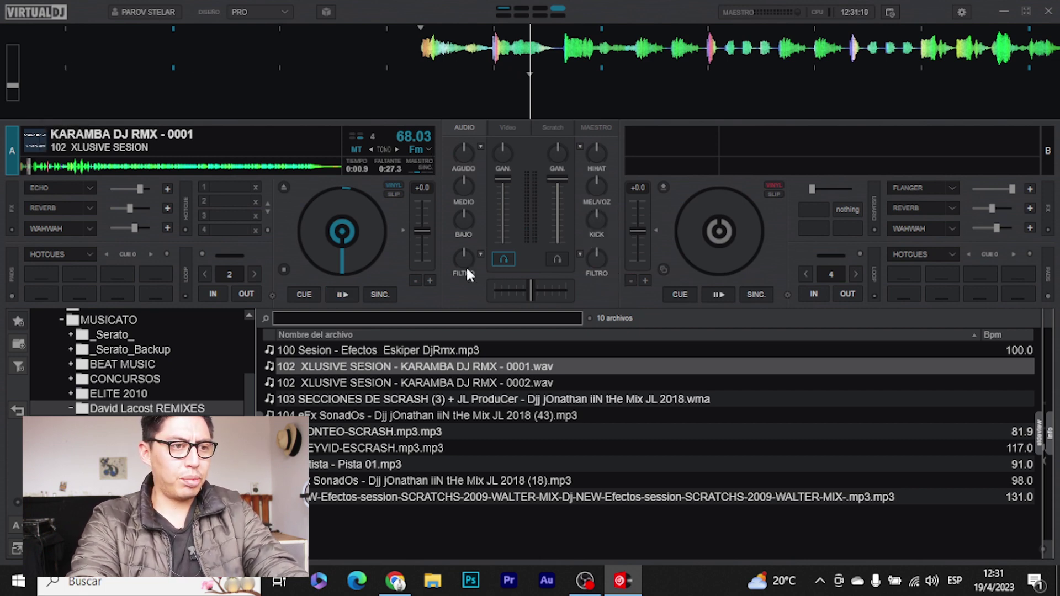
pyautogui.press('space')
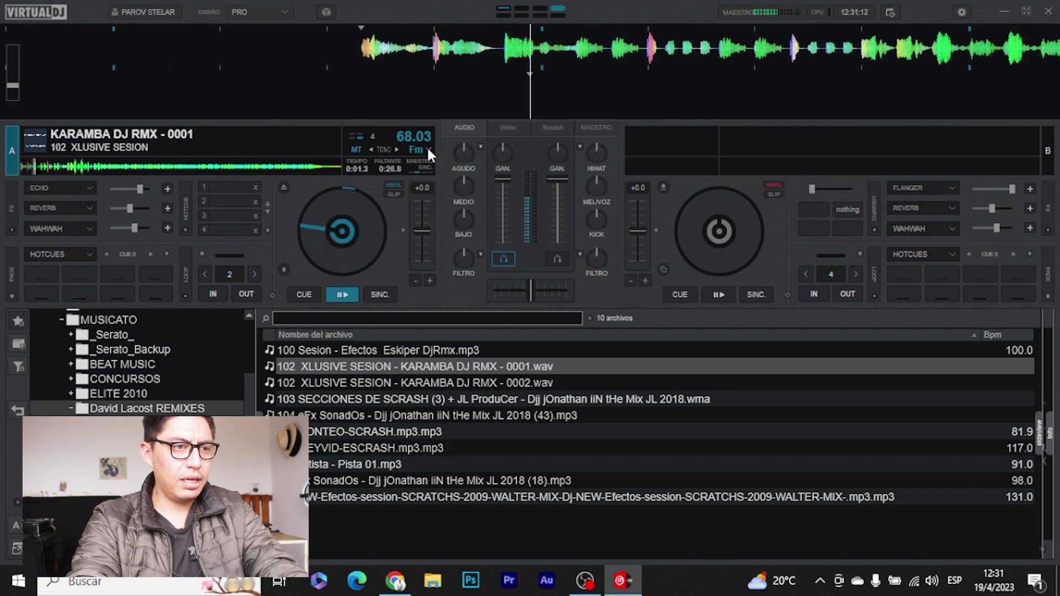
# Step: Shift deck A's key to -3 - Dm with the system volume at 100, and restore the key to 0 - Fm
pyautogui.click(430, 153)
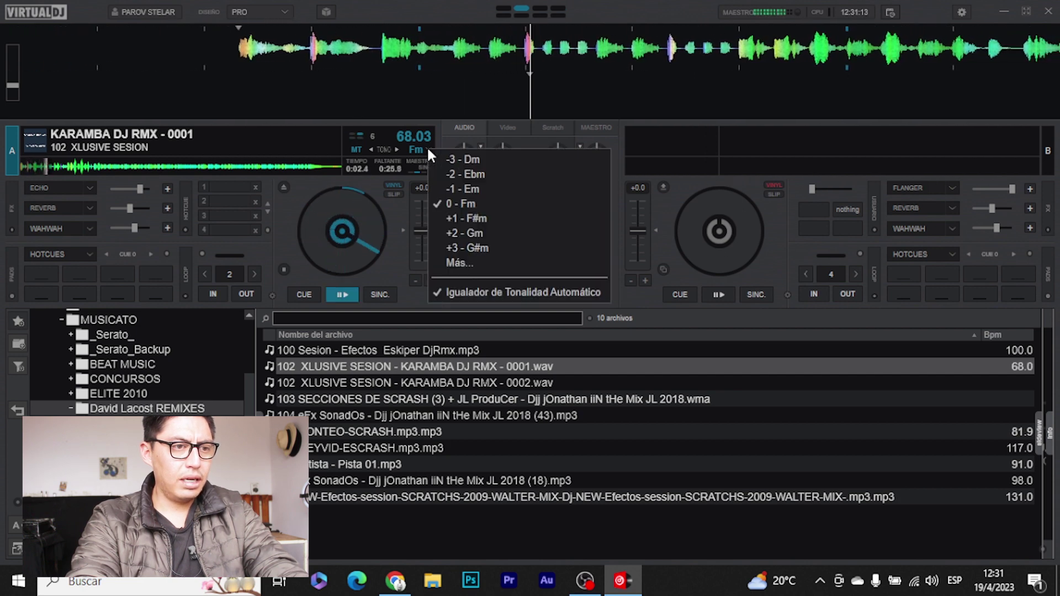
pyautogui.click(486, 154)
pyautogui.press('XF86AudioRaiseVolume')
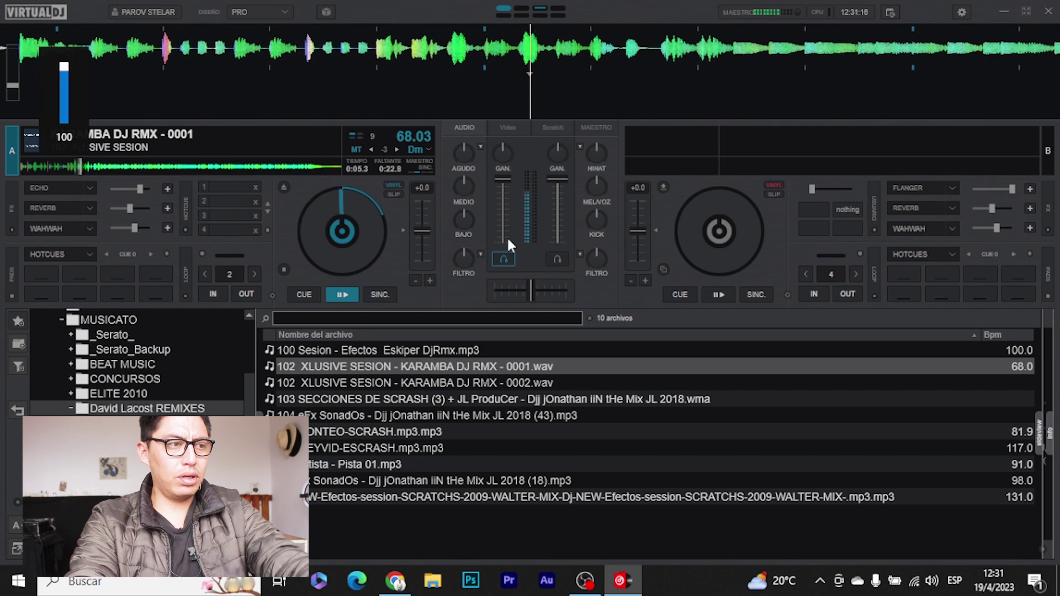
pyautogui.click(428, 151)
pyautogui.click(483, 207)
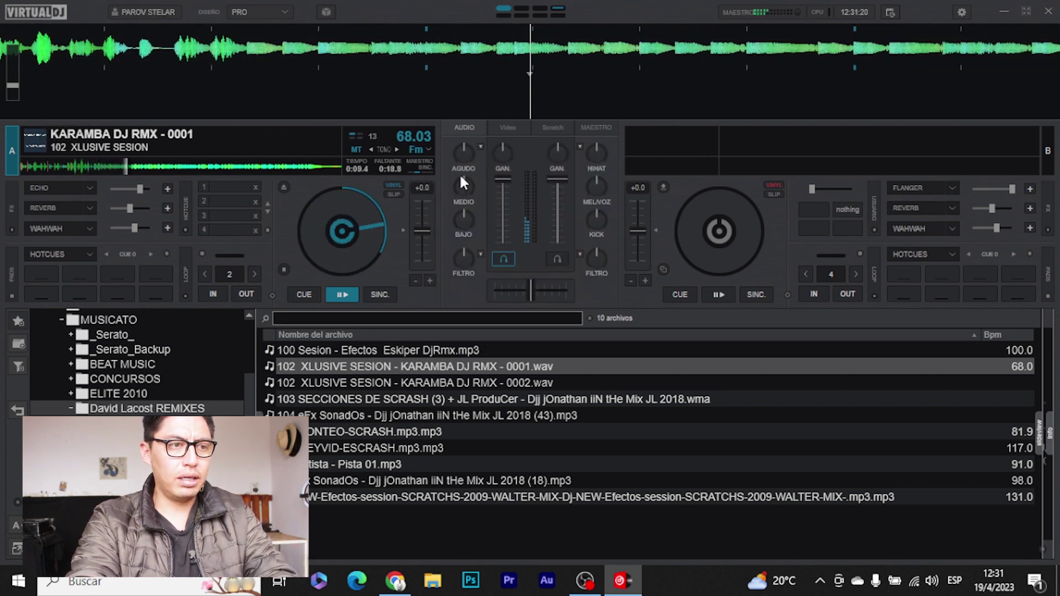
# Step: Shift deck A's key to +3 - G#m and change the key display to the numeric notation (01A)
pyautogui.click(430, 150)
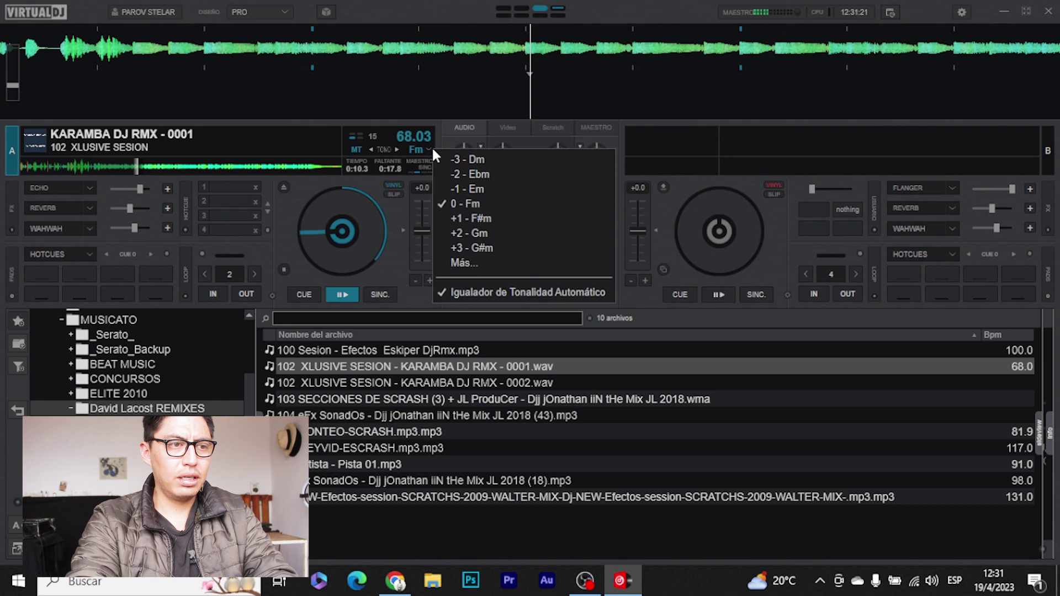
pyautogui.click(492, 244)
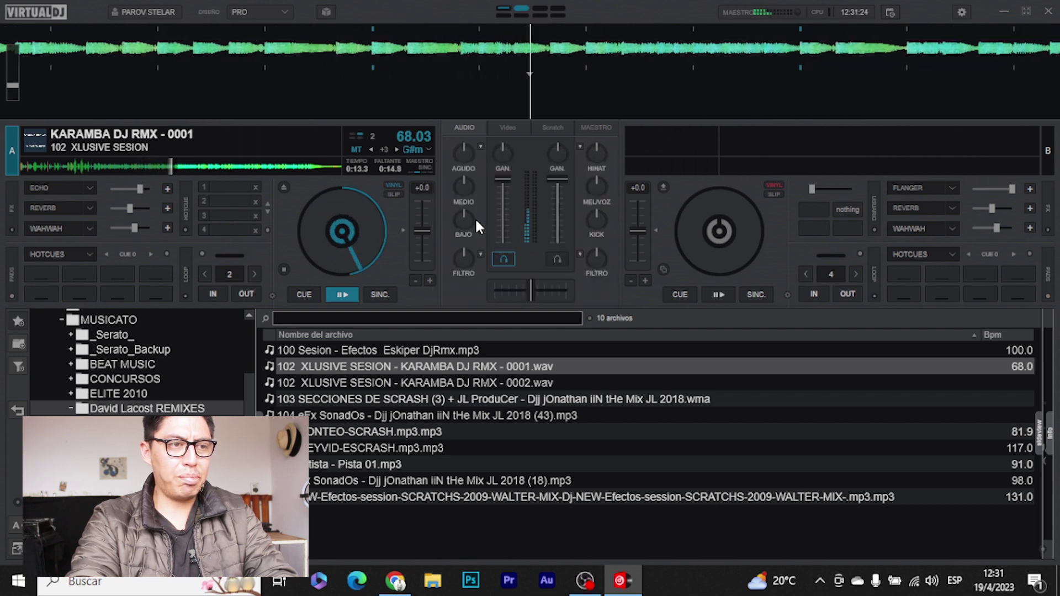
pyautogui.click(422, 149)
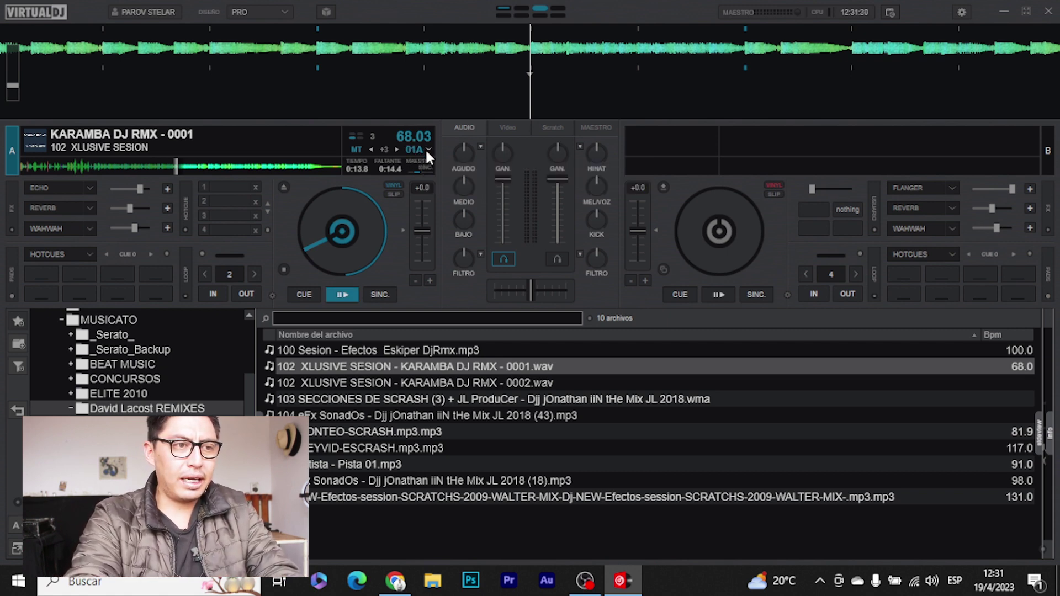
# Step: Turn off Igualador de Tonalidad Automático on deck A and reset its key to 0 - 04A
pyautogui.click(429, 150)
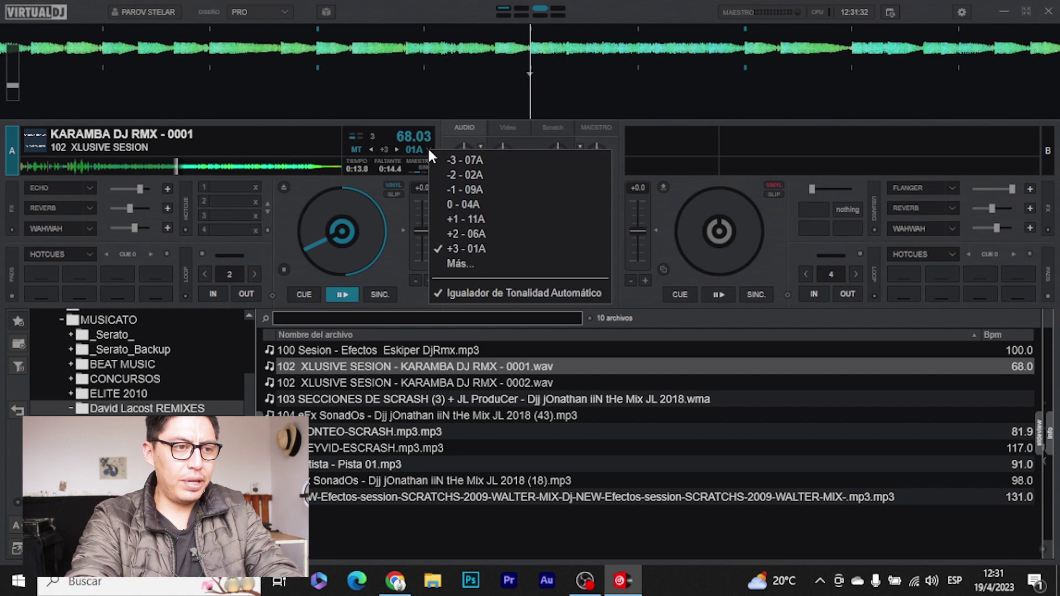
pyautogui.click(493, 296)
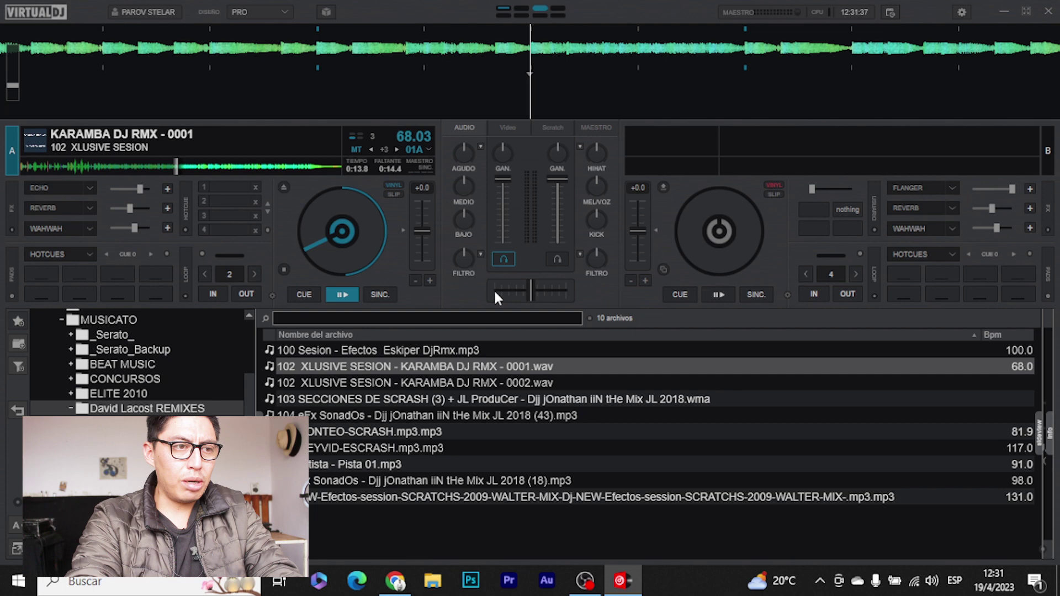
pyautogui.click(429, 149)
pyautogui.click(471, 198)
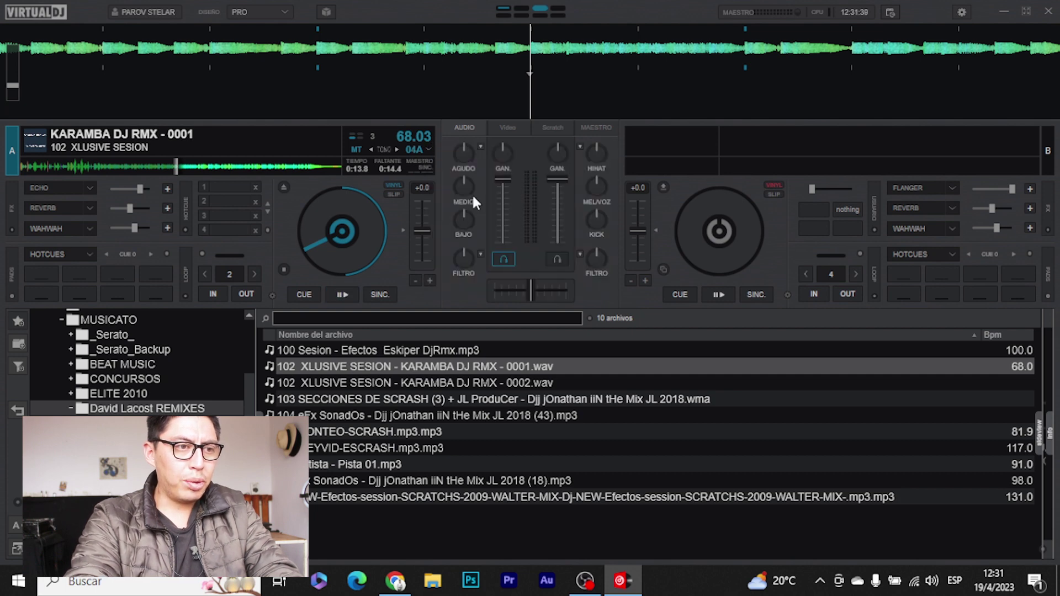
# Step: Turn Igualador de Tonalidad Automático on deck A back on and off again
pyautogui.click(426, 146)
pyautogui.click(505, 293)
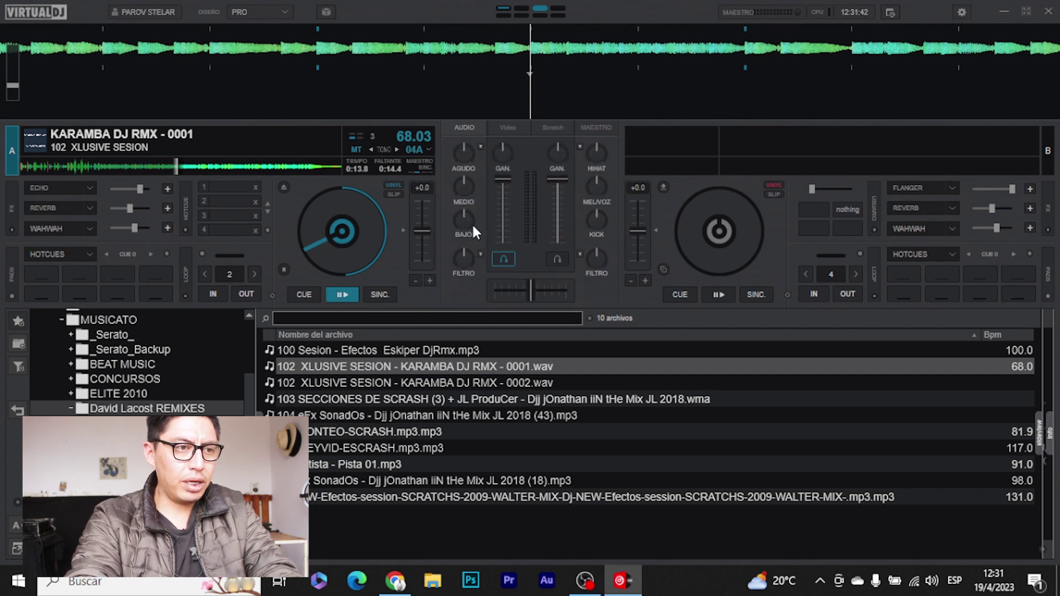
pyautogui.click(427, 148)
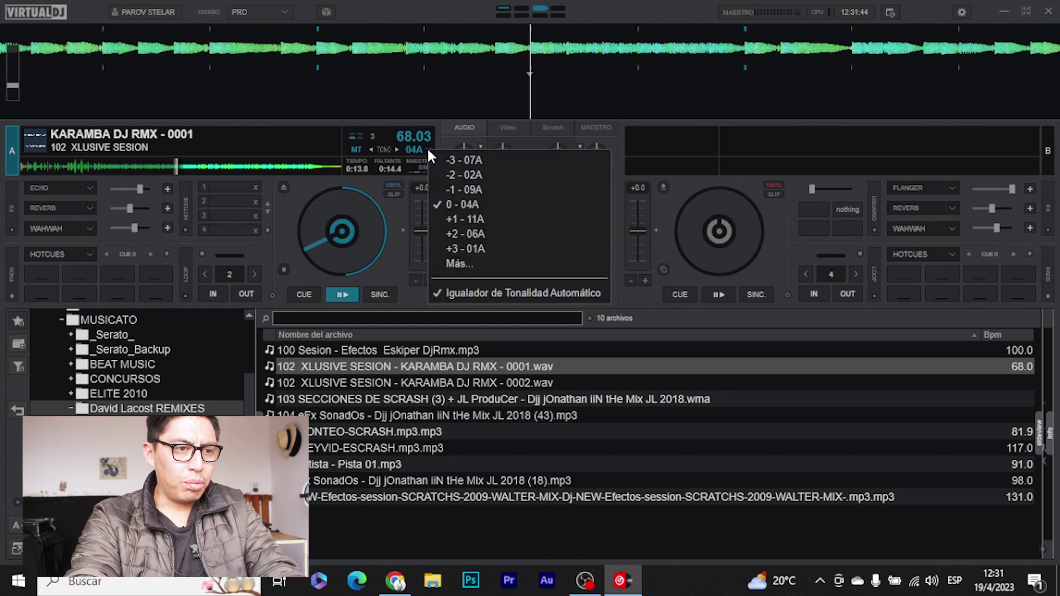
pyautogui.click(559, 297)
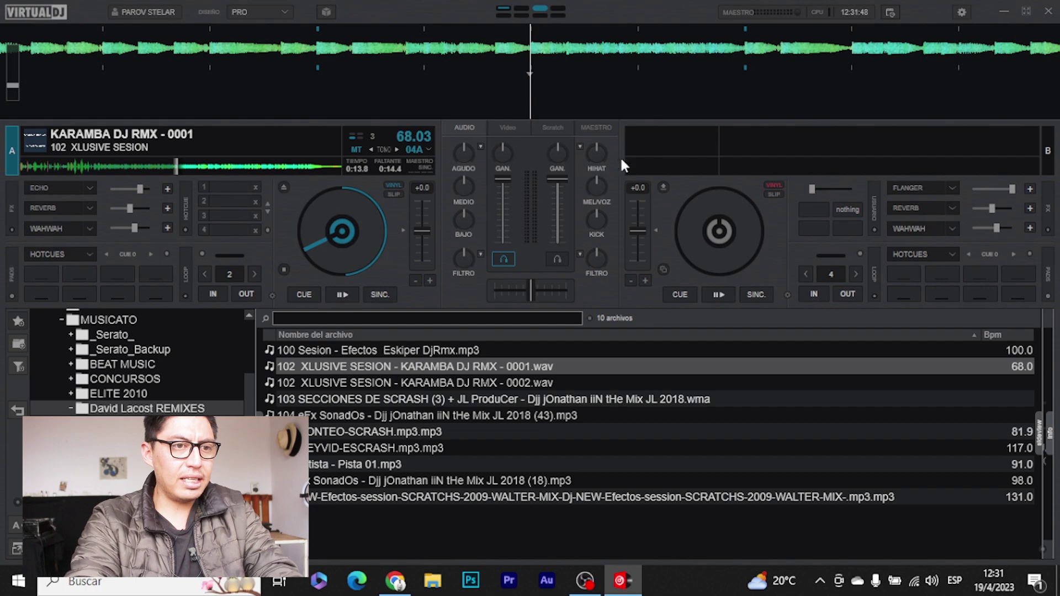
# Step: Load "102 XLUSIVE SESION - KARAMBA DJ RMX - 0001.wav" onto deck B
pyautogui.moveTo(541, 366); pyautogui.dragTo(771, 177)
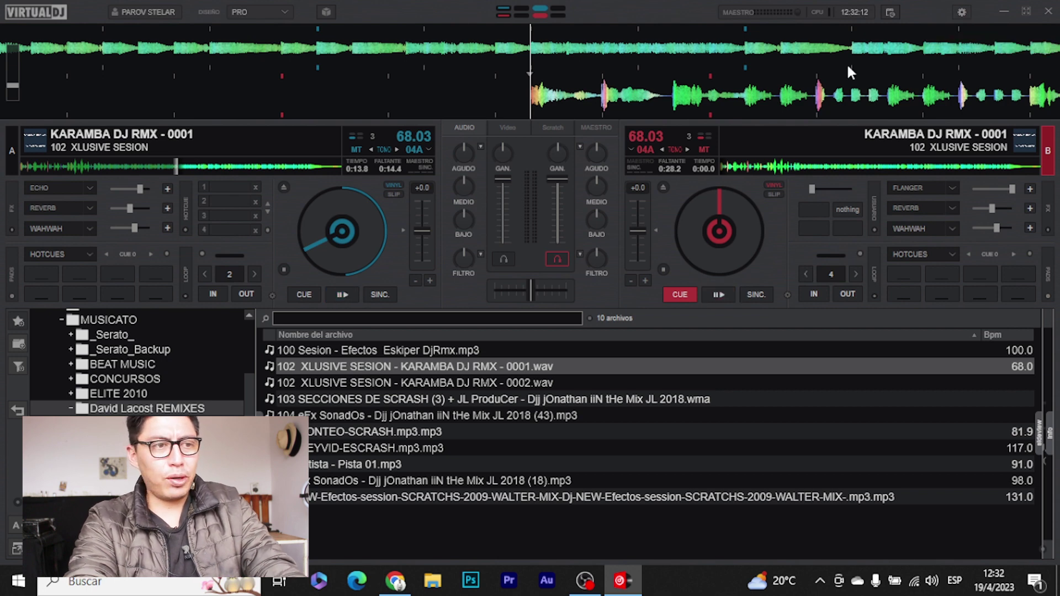
# Step: Play deck A while sweeping its pitch, reaching +30.0, and bring the pitch back near the centre with the track cued
pyautogui.moveTo(422, 231); pyautogui.dragTo(427, 143)
pyautogui.press('space')
pyautogui.press('space')
pyautogui.click(679, 294)
pyautogui.click(504, 259)
pyautogui.moveTo(441, 191); pyautogui.dragTo(445, 309)
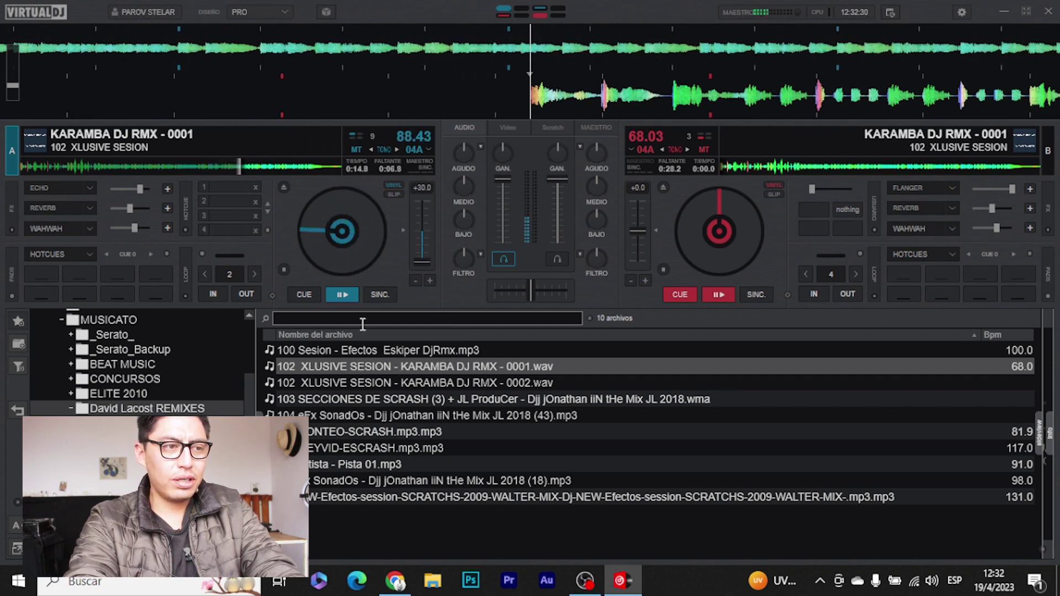
pyautogui.moveTo(422, 258); pyautogui.dragTo(418, 228)
pyautogui.click(304, 294)
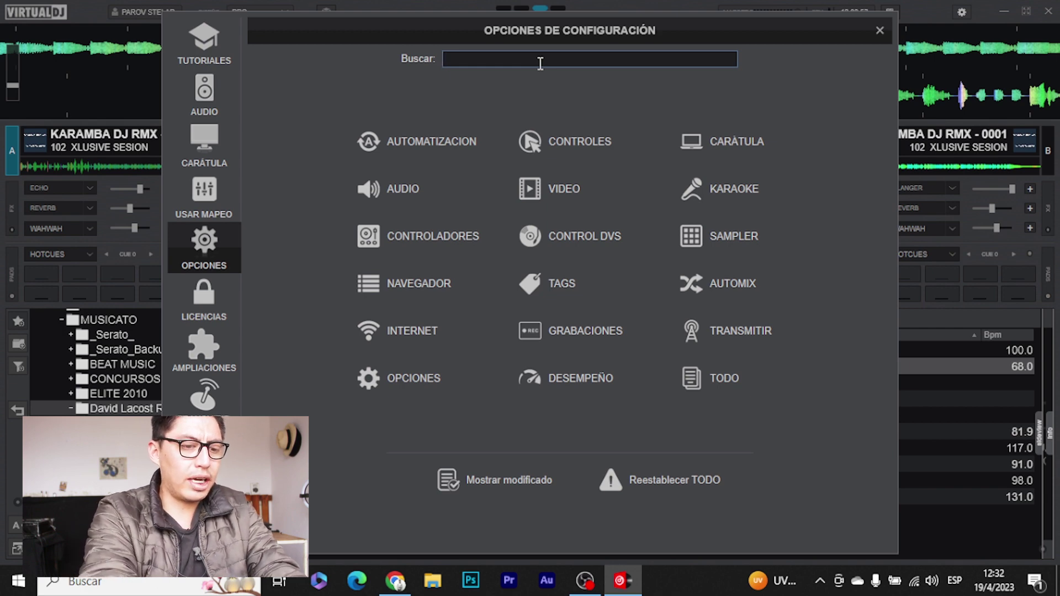
# Step: Look up the "pitch" settings in the configuration options and close the options
pyautogui.write('p')
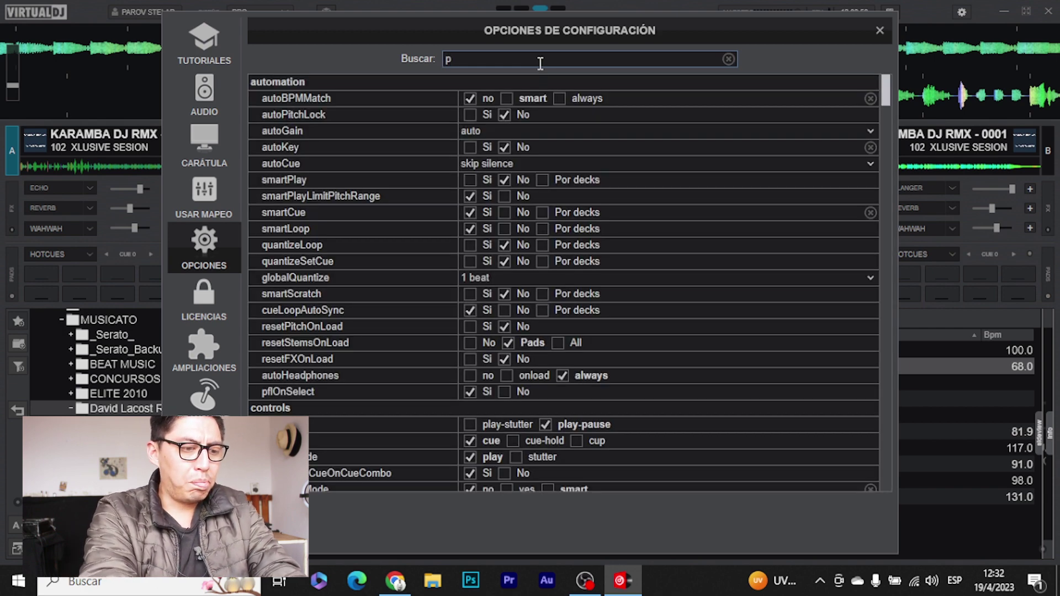
pyautogui.write('itch')
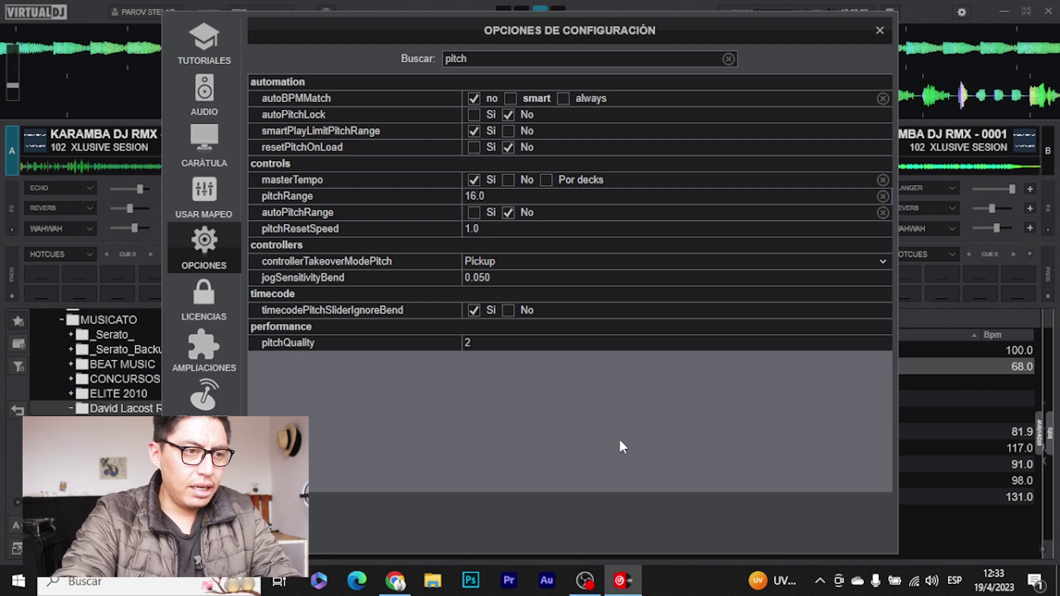
pyautogui.click(880, 31)
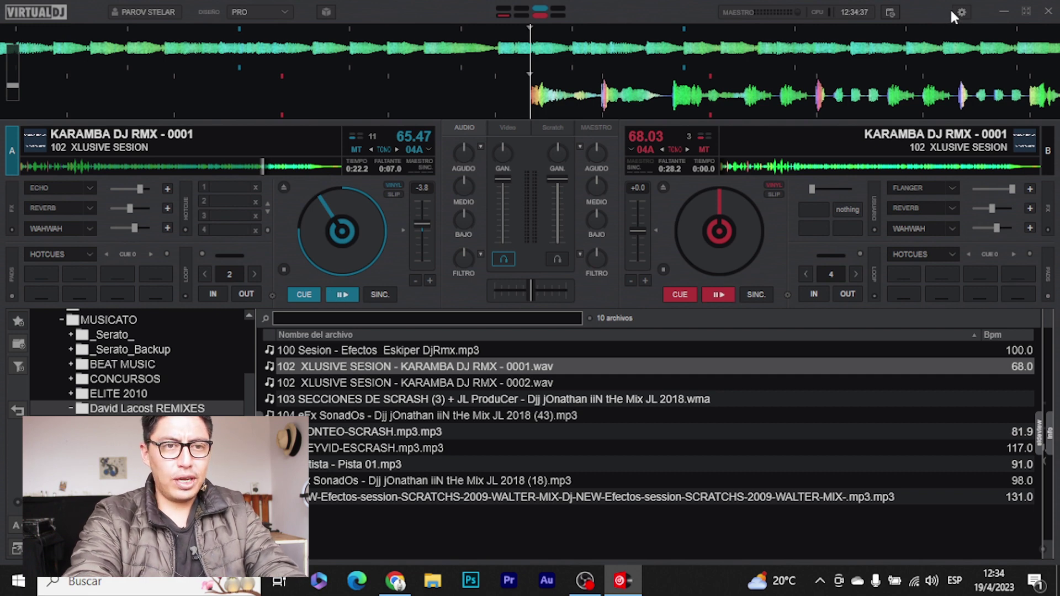
# Step: Set mathEngine to GPU in the performance (DESEMPEÑO) category of the configuration options
pyautogui.click(959, 11)
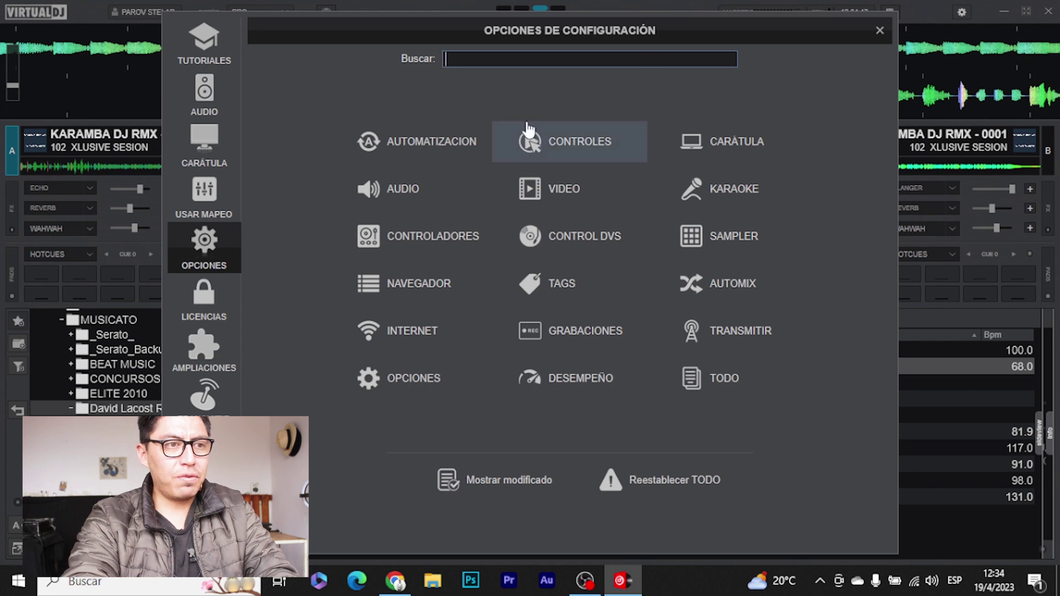
pyautogui.click(880, 29)
pyautogui.click(966, 9)
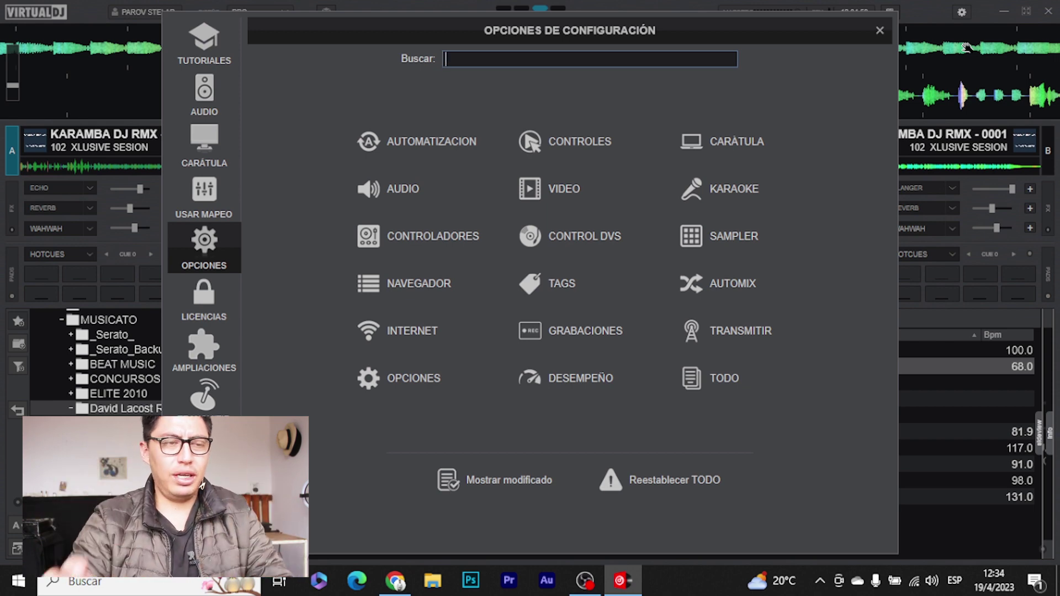
pyautogui.click(569, 385)
pyautogui.click(517, 97)
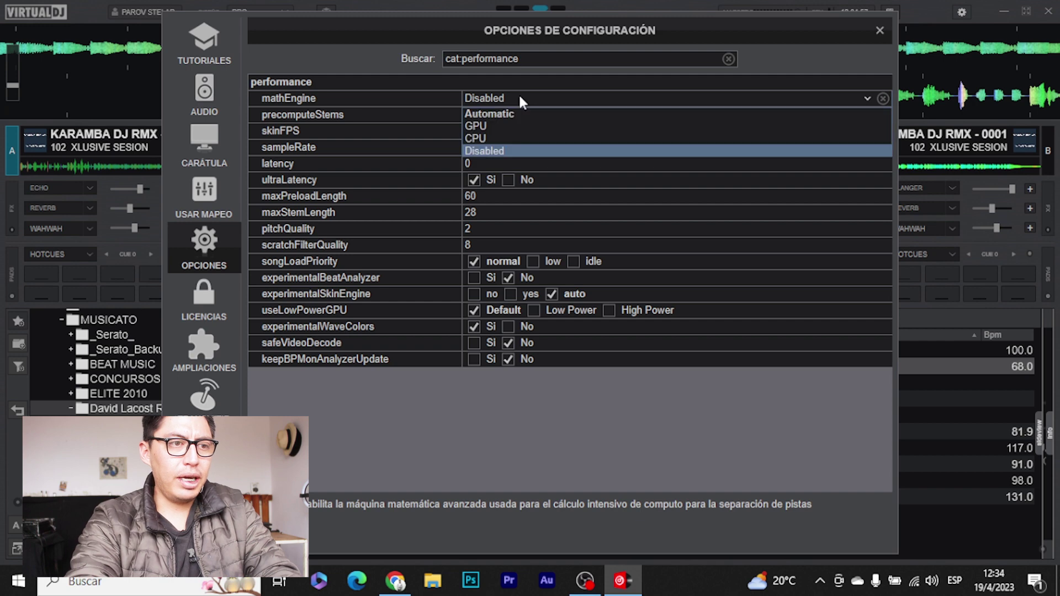
pyautogui.click(523, 125)
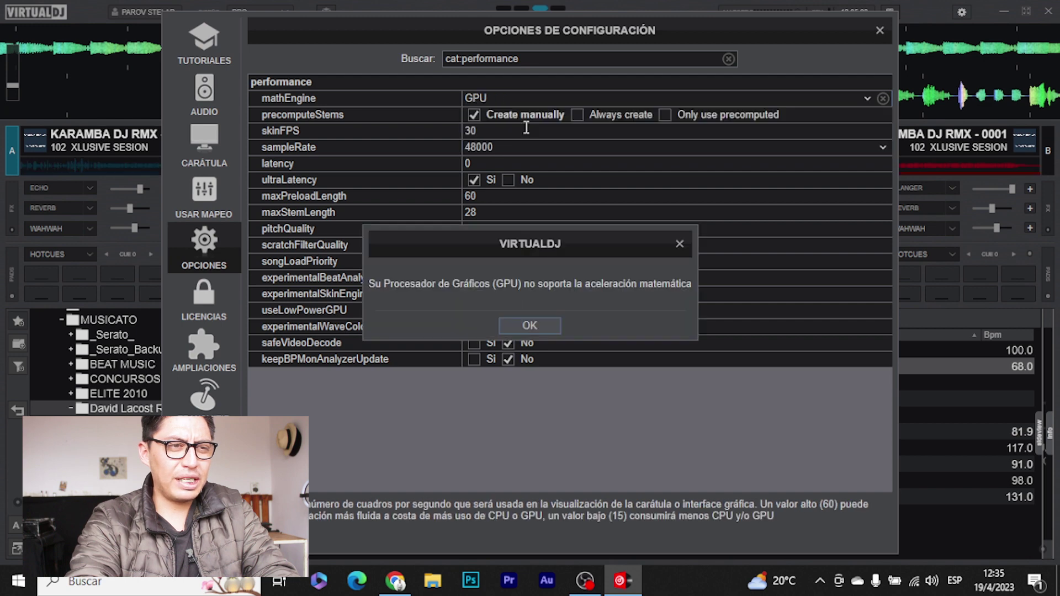
# Step: Dismiss the GPU message, set mathEngine to Disabled, and close the configuration options
pyautogui.click(539, 323)
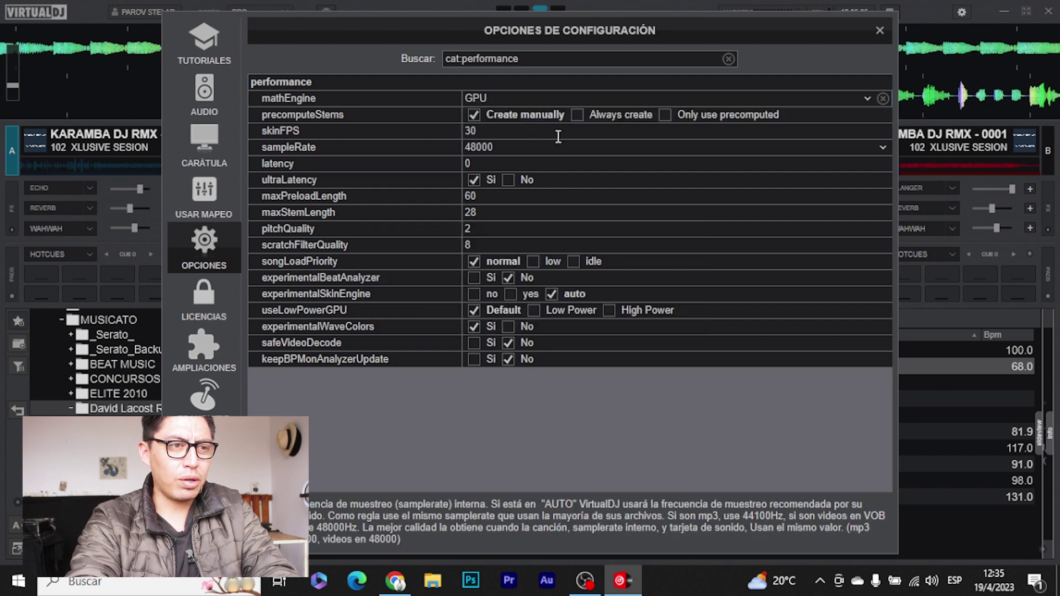
pyautogui.click(539, 98)
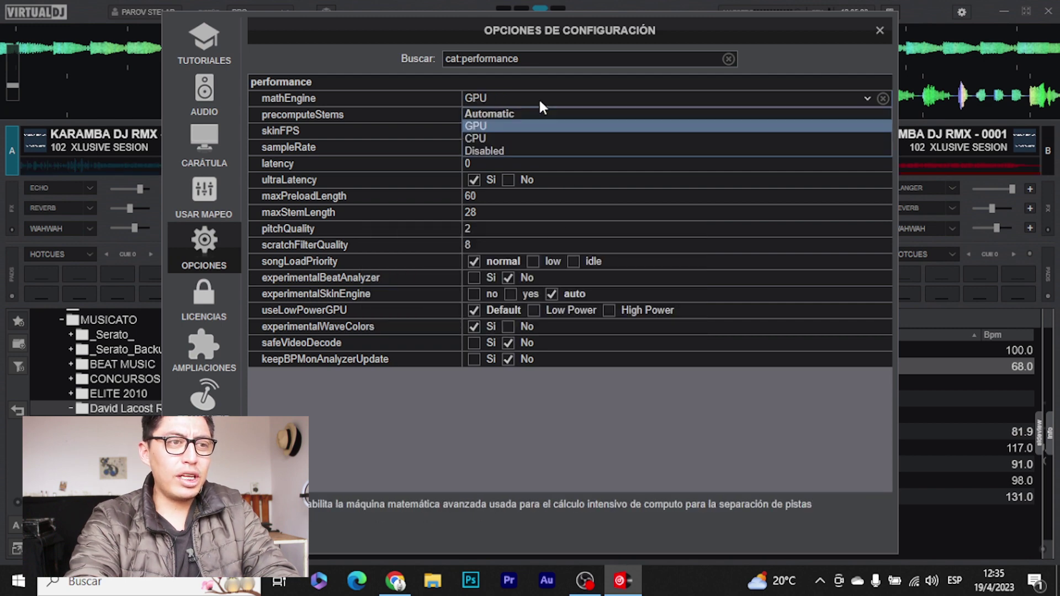
pyautogui.click(540, 159)
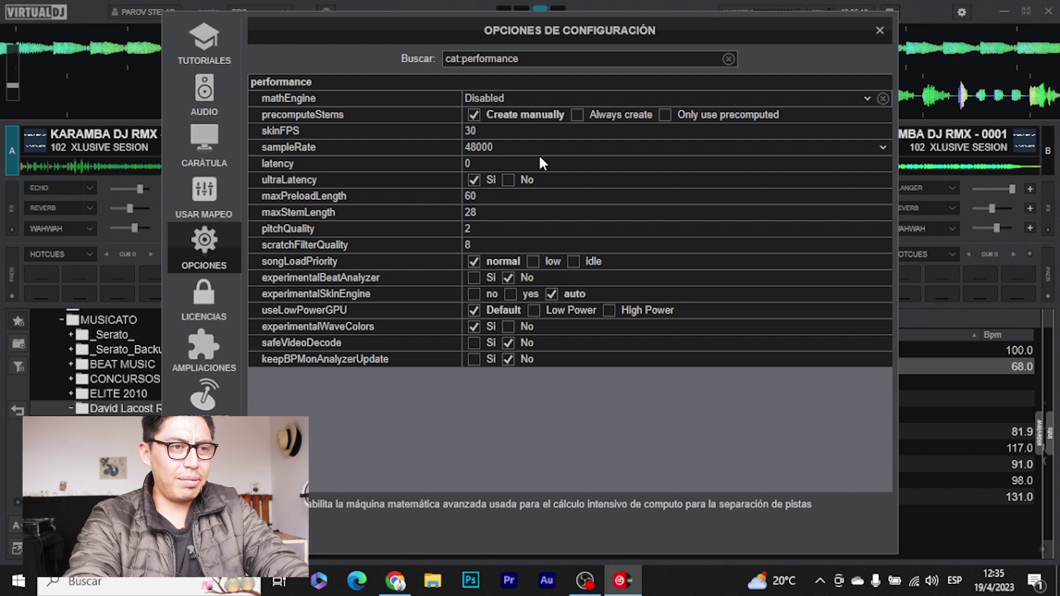
pyautogui.click(880, 30)
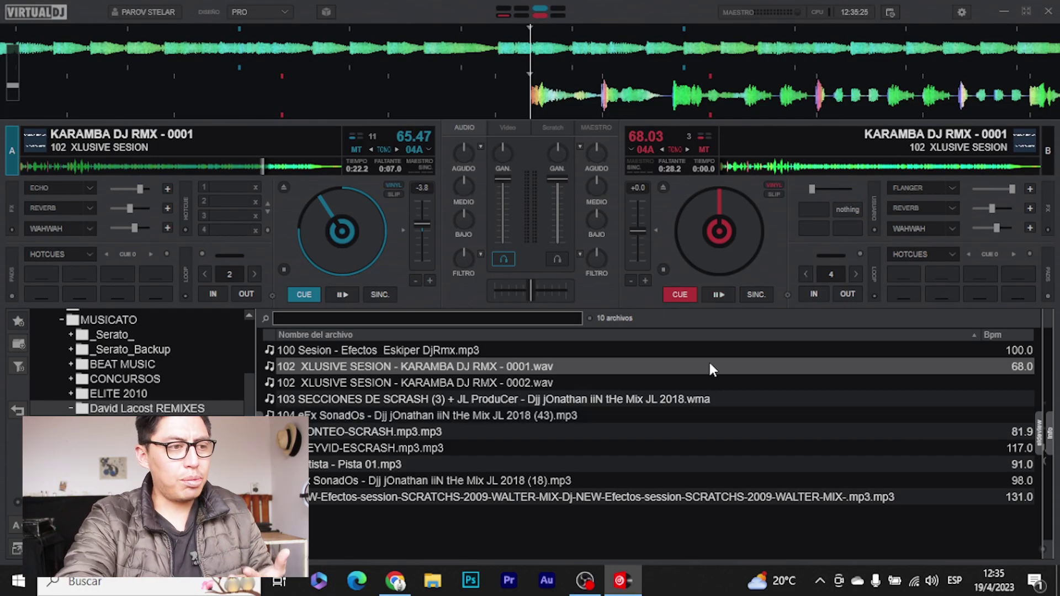
pyautogui.scroll(3, 231, 380)
pyautogui.click(130, 393)
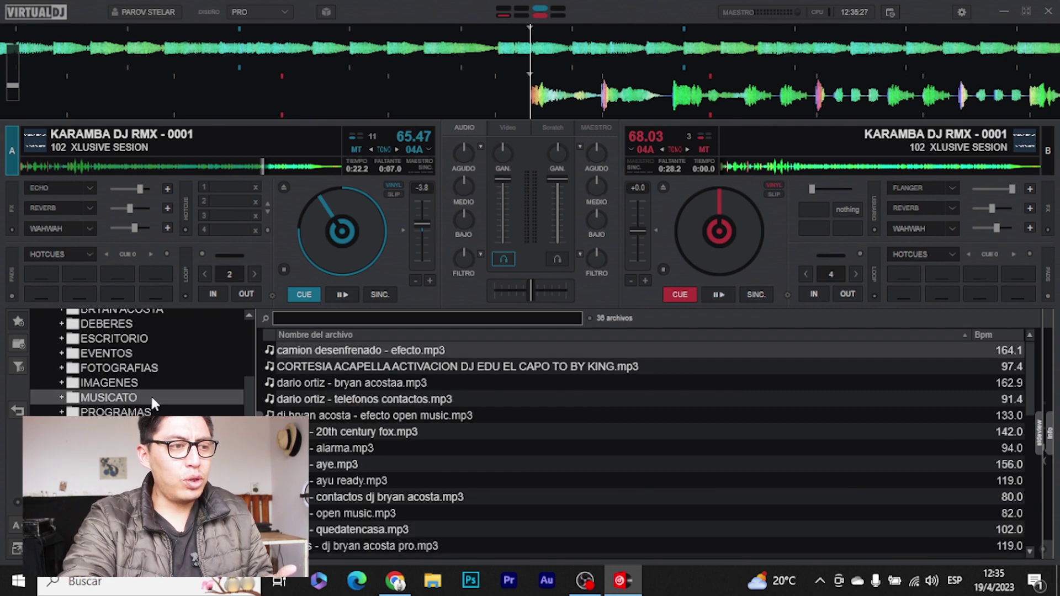
pyautogui.rightClick(150, 393)
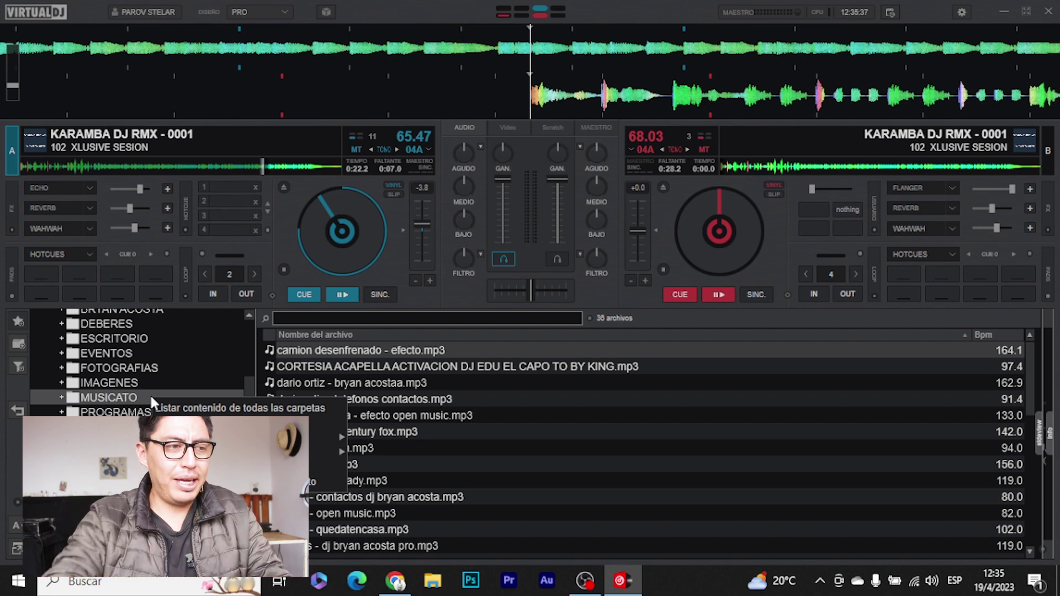
pyautogui.click(160, 407)
# Step: Collapse the LAMADRE (E:), Escritorio, Música Local and Documentos branches in the folder tree
pyautogui.scroll(3, 156, 405)
pyautogui.doubleClick(131, 425)
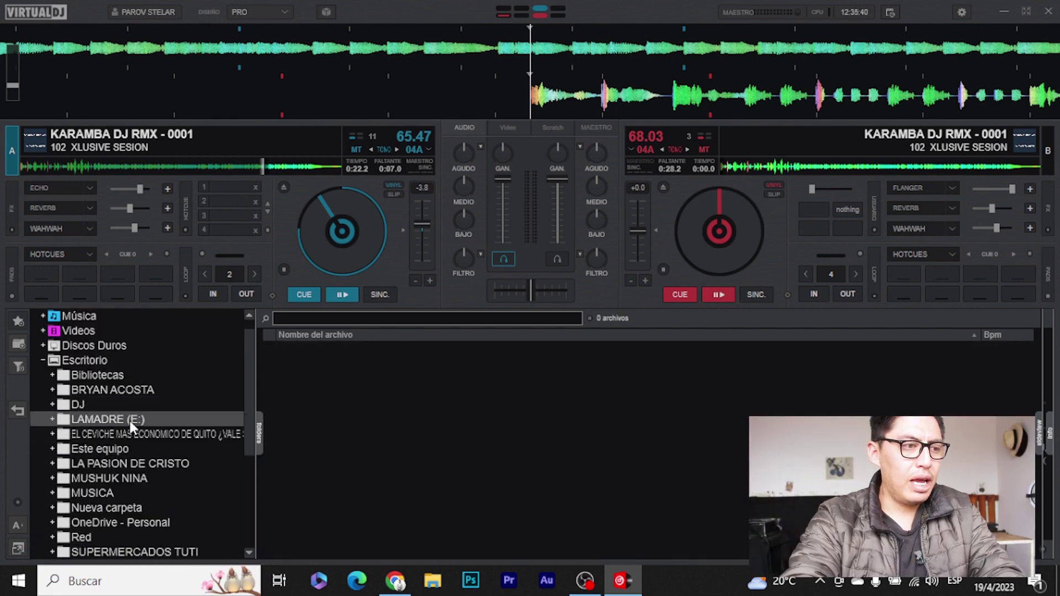
pyautogui.doubleClick(125, 361)
pyautogui.doubleClick(106, 314)
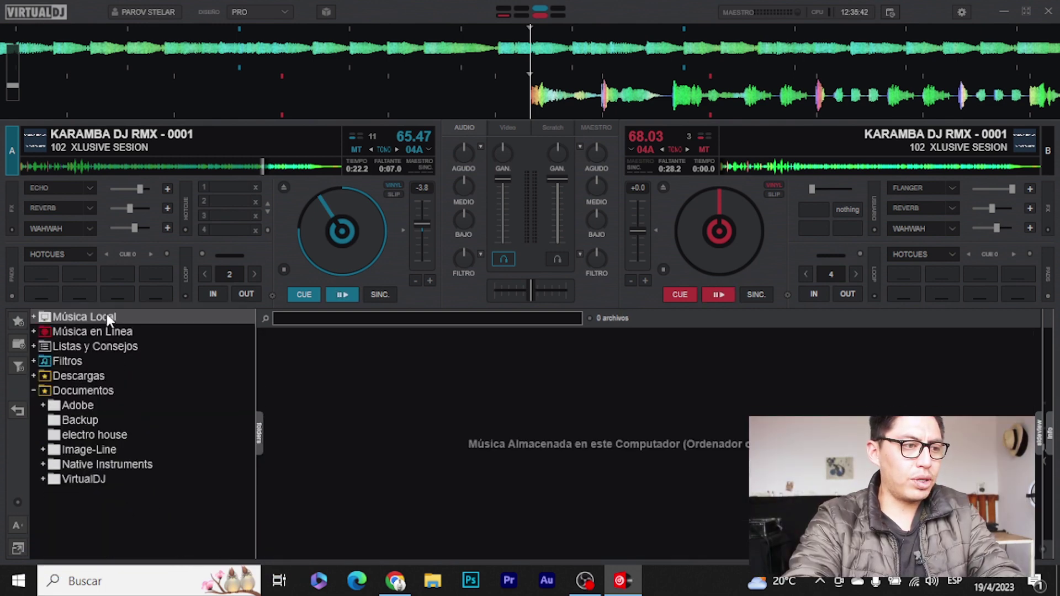
pyautogui.doubleClick(114, 392)
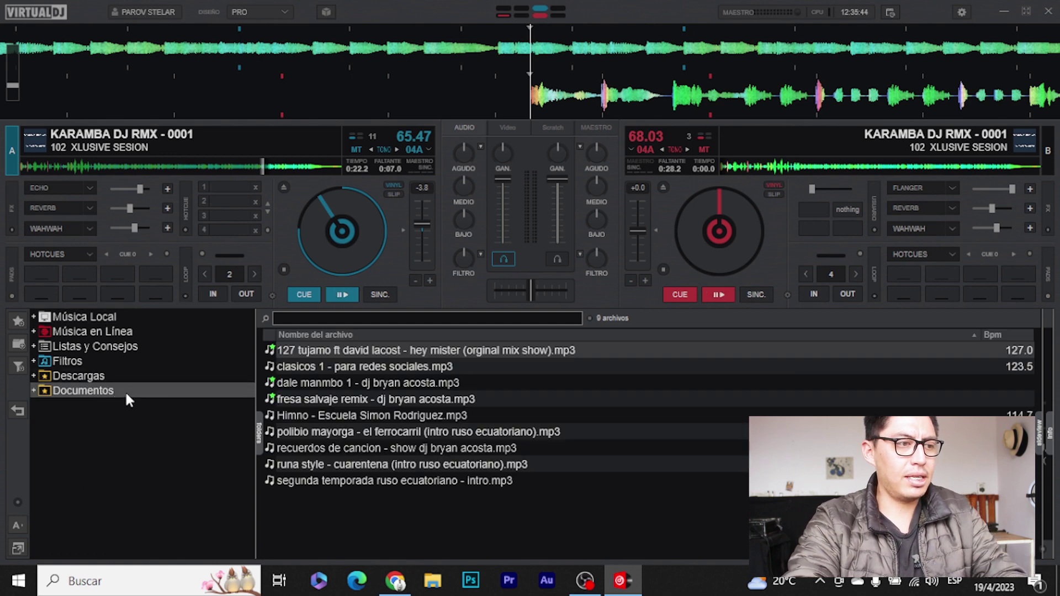
# Step: Expand Música Local, Escritorio and LAMADRE (E:) in the folder tree, and open the MUSICATO folder
pyautogui.doubleClick(101, 314)
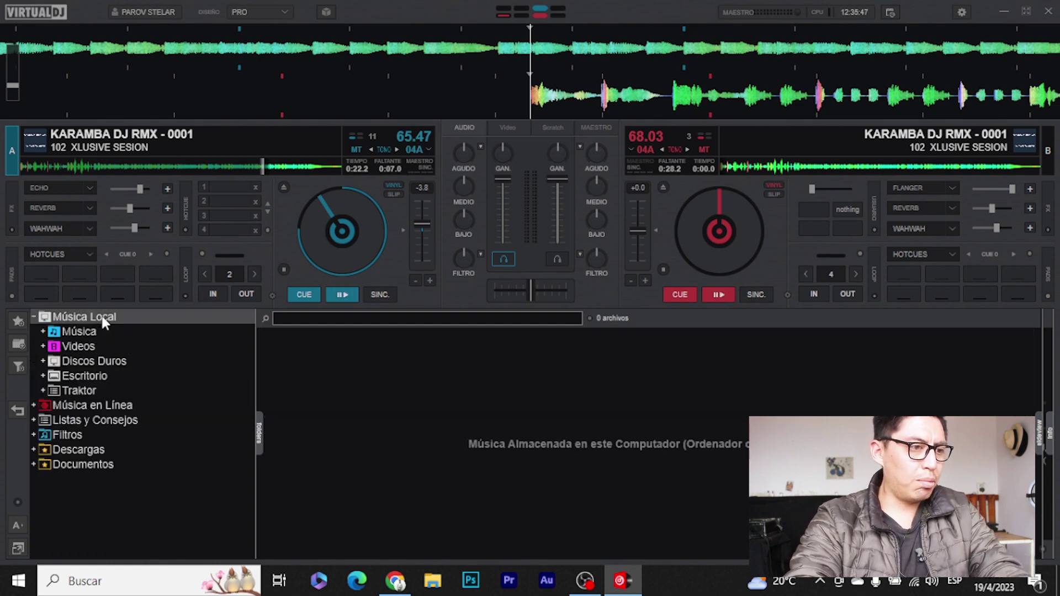
pyautogui.doubleClick(125, 376)
pyautogui.scroll(-3, 122, 397)
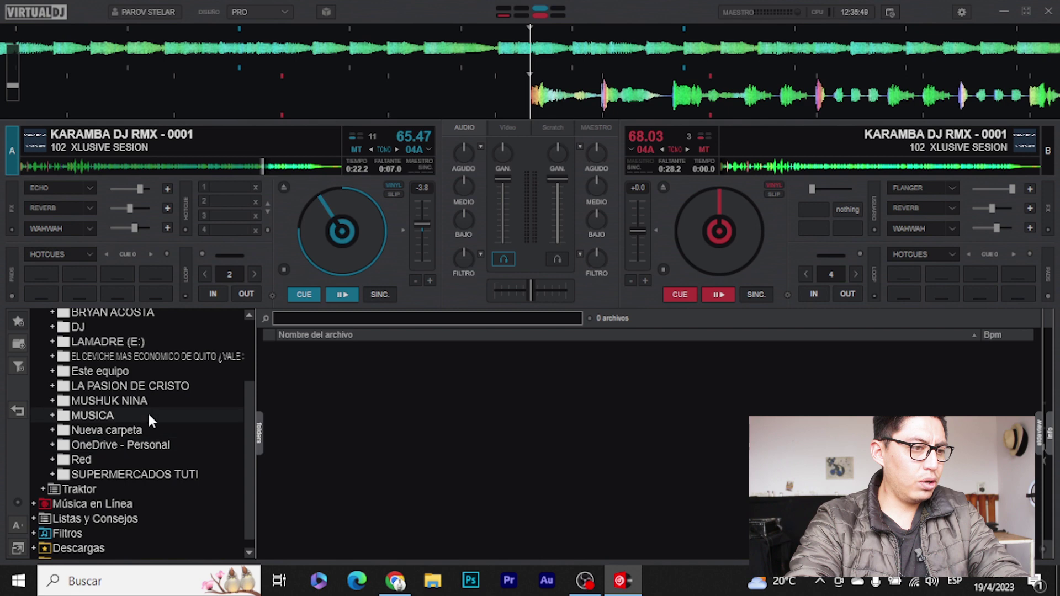
pyautogui.doubleClick(116, 341)
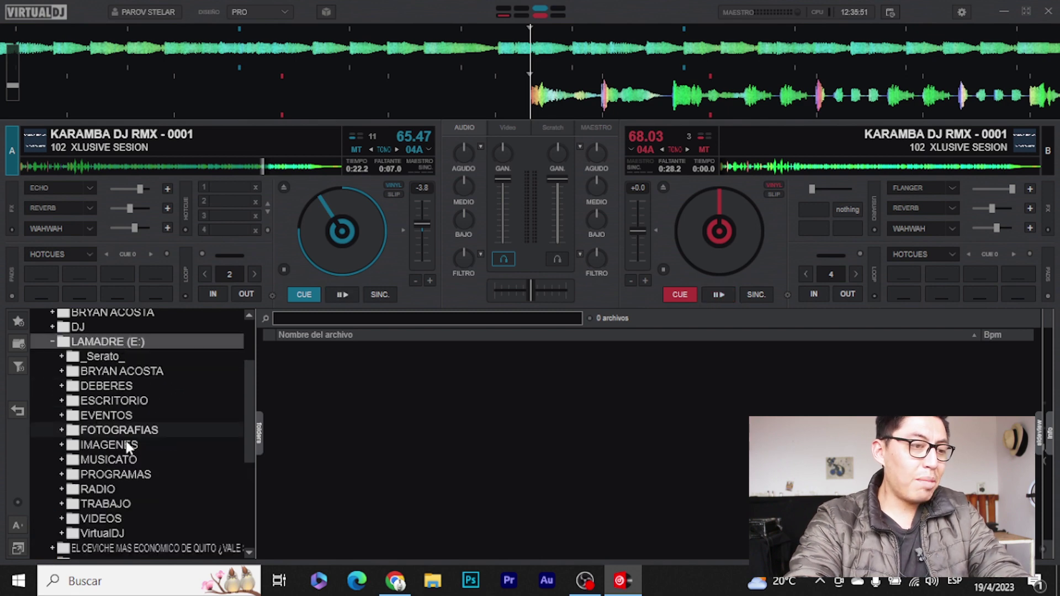
pyautogui.scroll(-2, 129, 468)
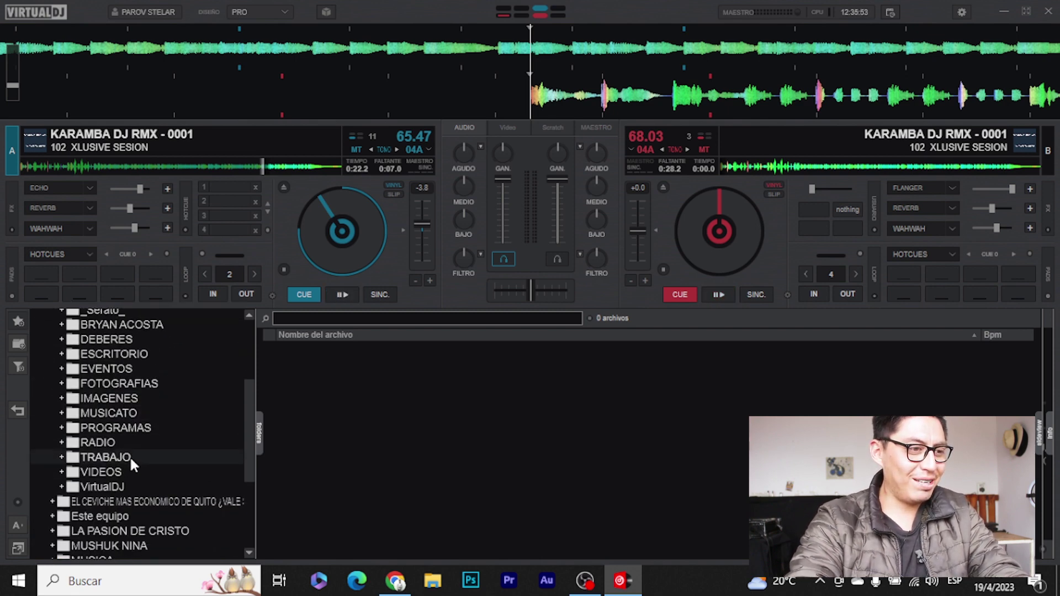
pyautogui.doubleClick(131, 413)
# Step: Add the MUSICATO folder to the database as a group and search the music library for "fredd"
pyautogui.rightClick(130, 413)
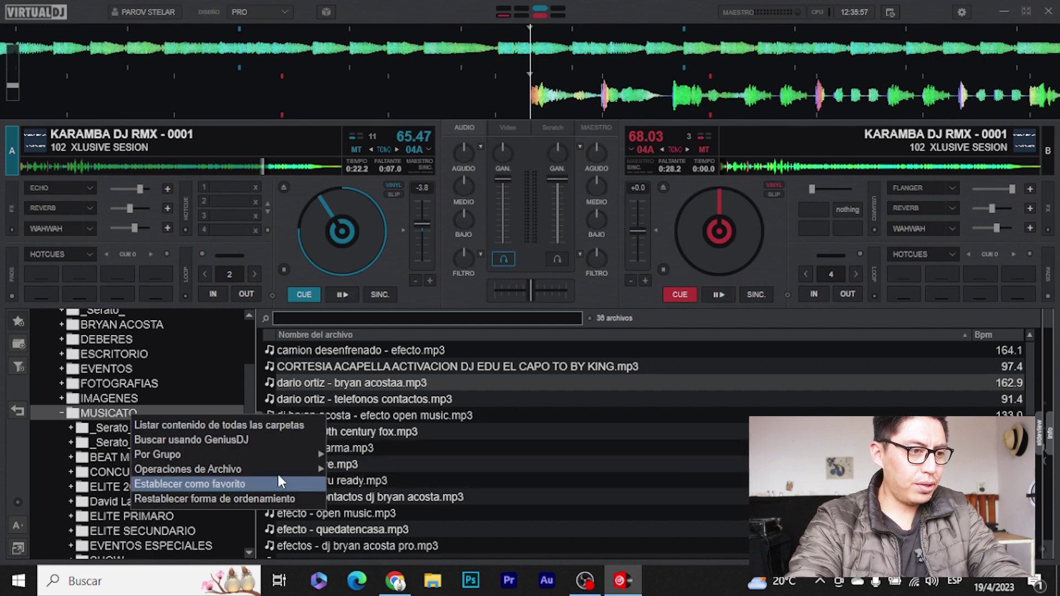
pyautogui.moveTo(278, 471)
pyautogui.moveTo(277, 451)
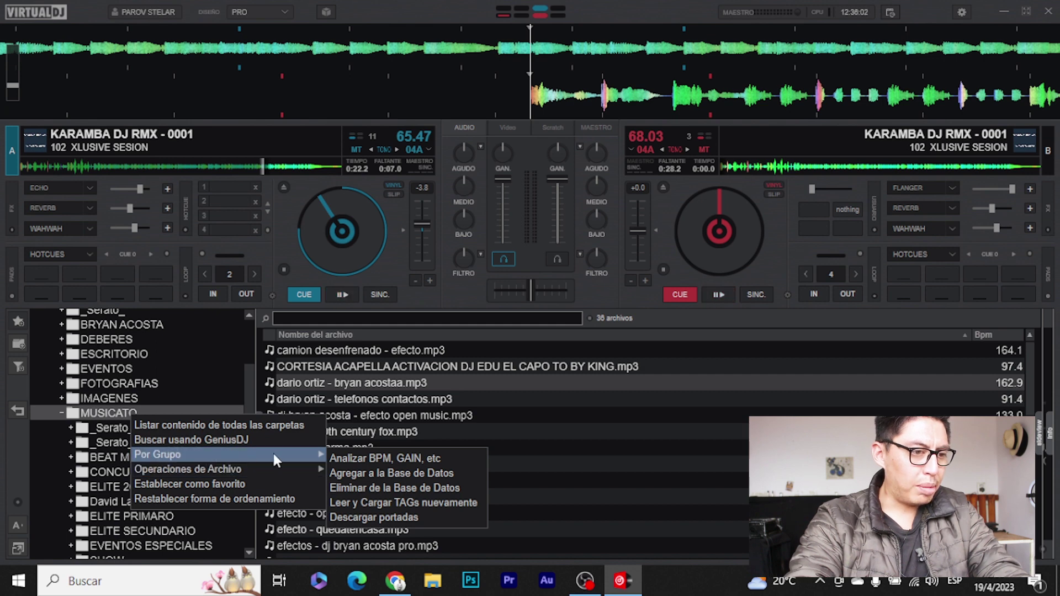
pyautogui.click(428, 474)
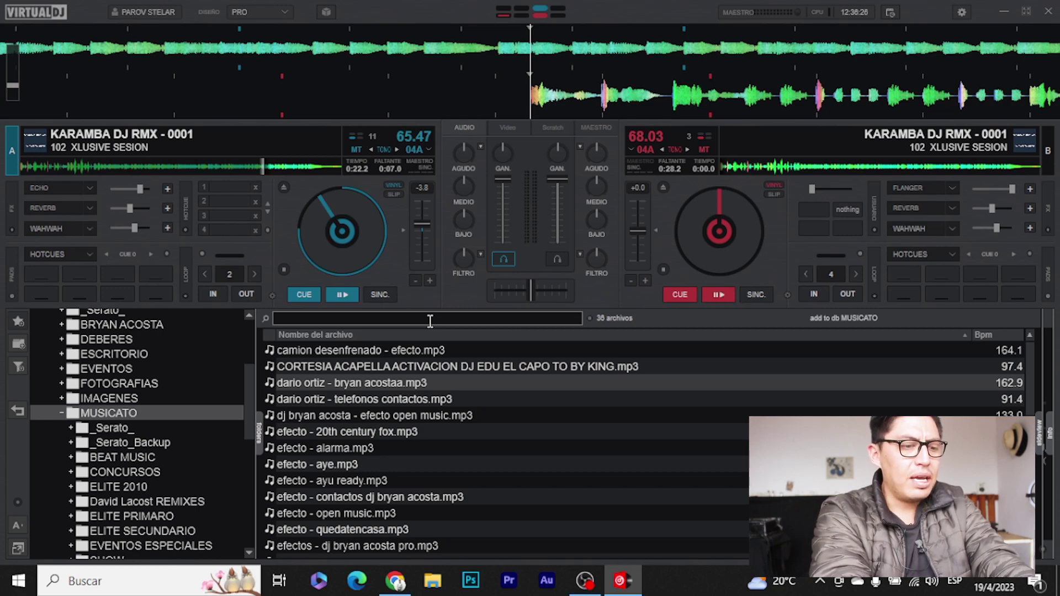
pyautogui.write('fredd')
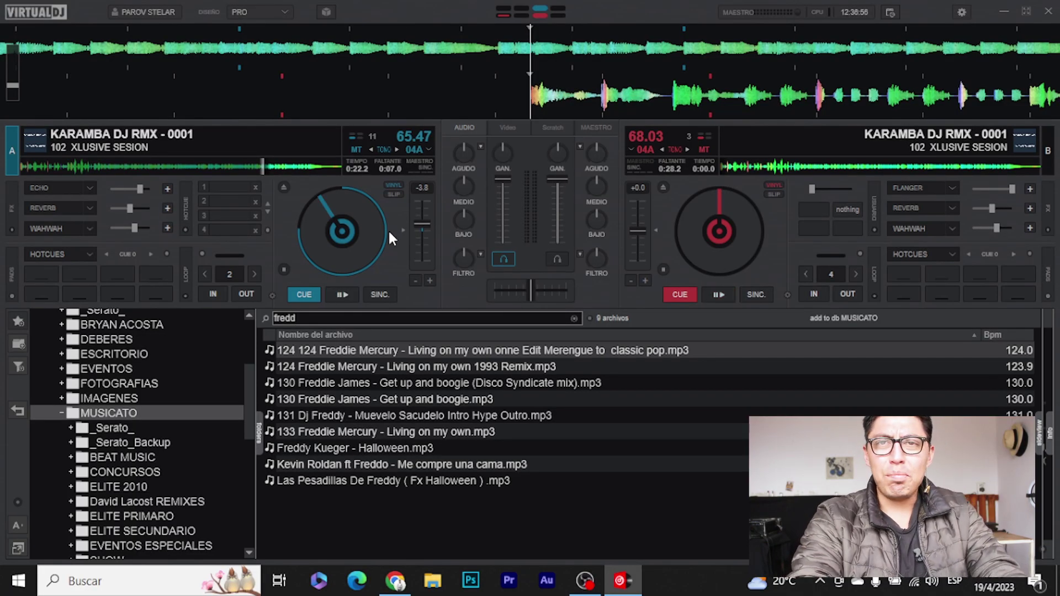
# Step: Switch the interface layout to DESEMPEÑO
pyautogui.click(247, 8)
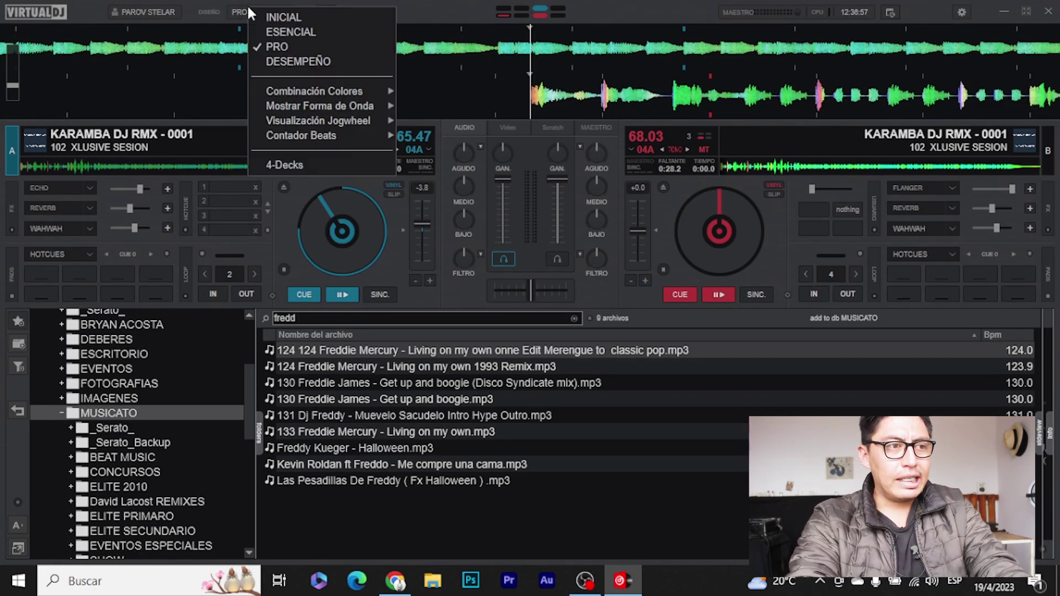
pyautogui.click(303, 59)
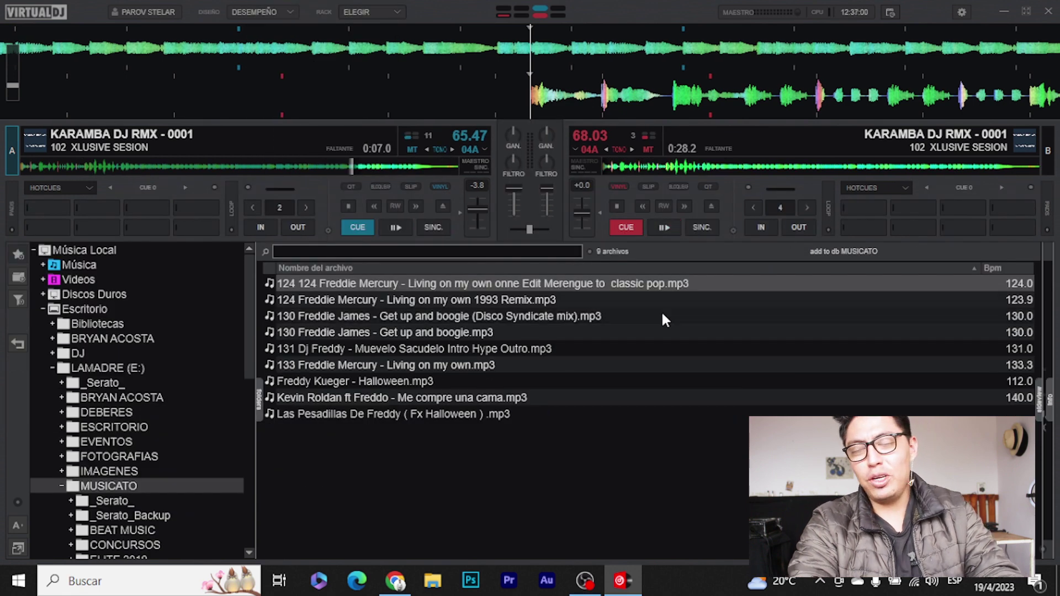